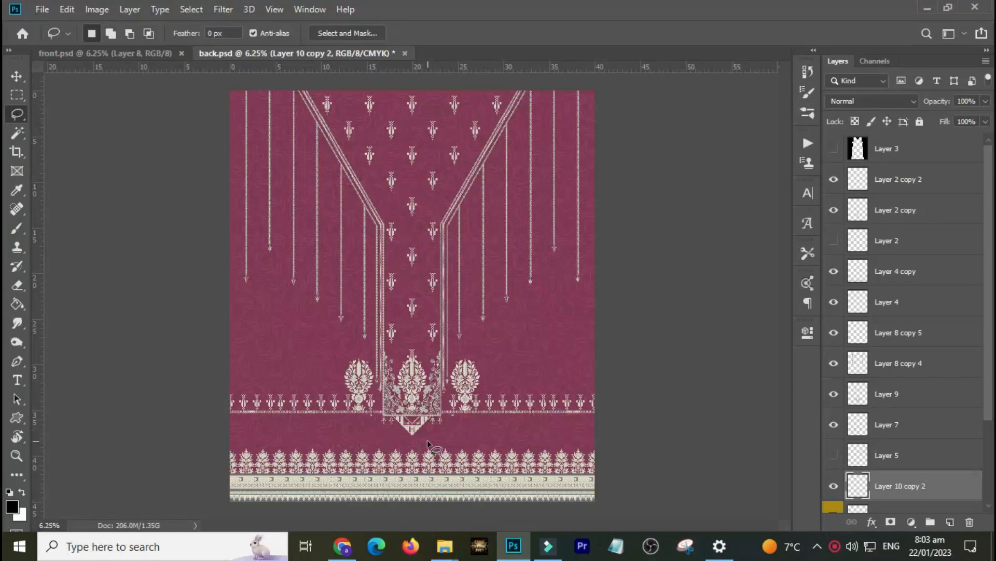
Preview the hidden motif layer in the back design by toggling its visibility on and off.
key(v)
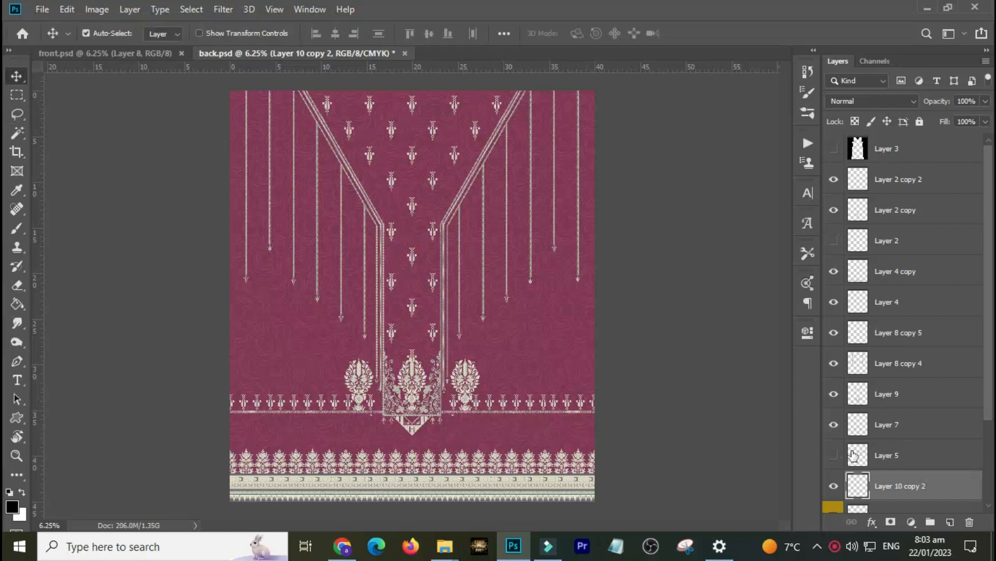
drag(990, 263, 985, 232)
click(833, 244)
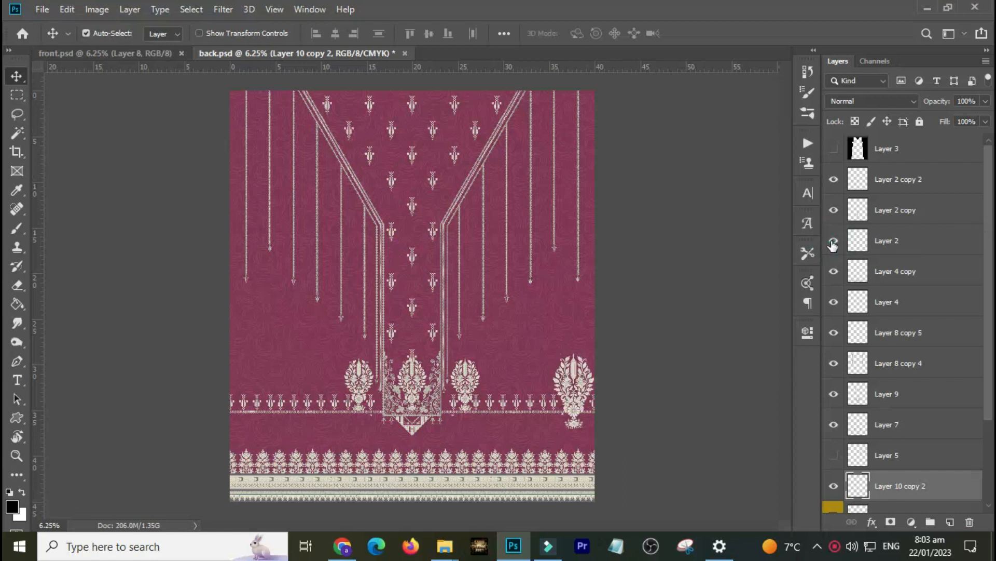
click(833, 241)
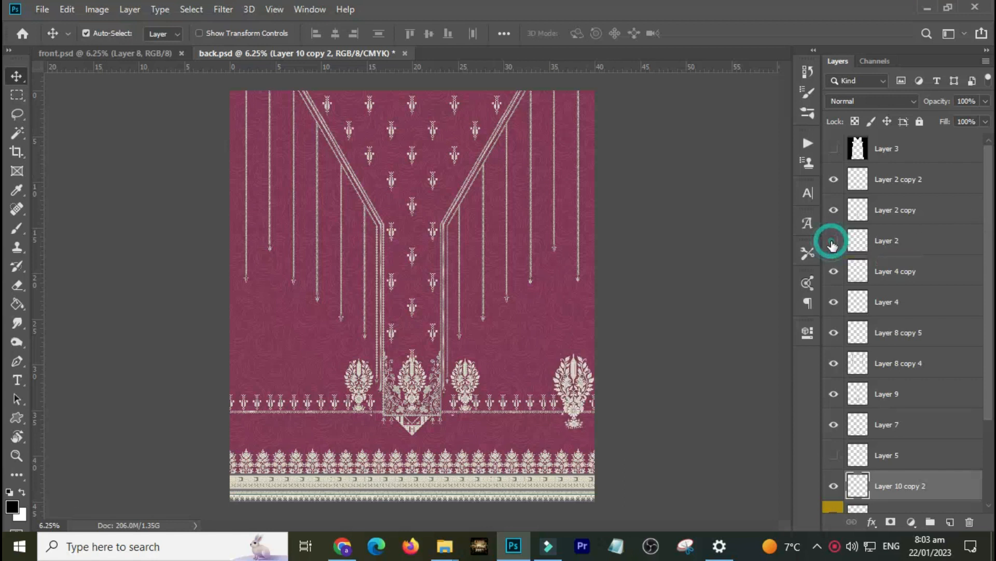
Show the hidden border layer and drag it down into the lower part of the back design.
click(829, 457)
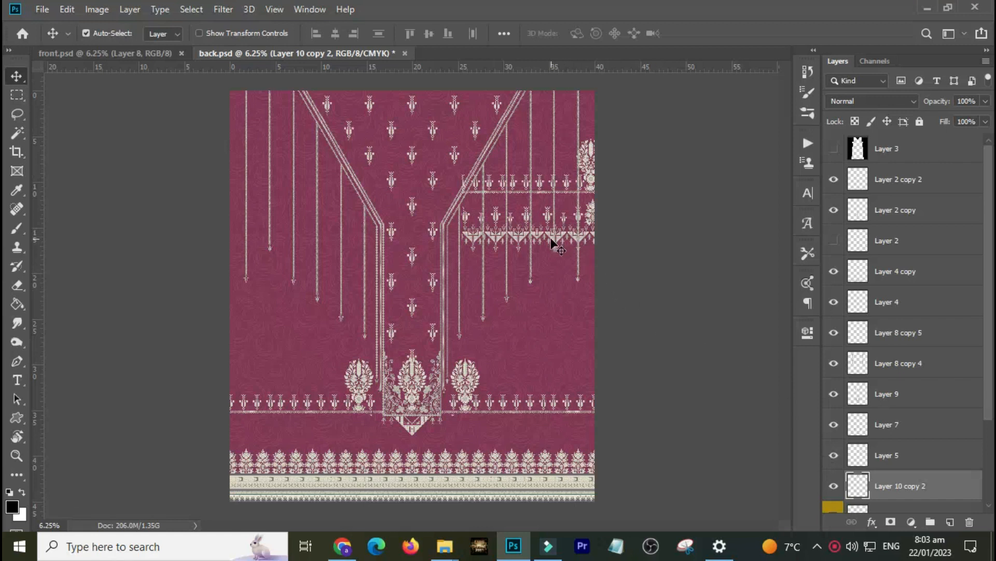
drag(541, 234, 518, 340)
Duplicate a marquee-selected section of that border onto a new layer, hide the original, and move the copy to the lower left.
key(m)
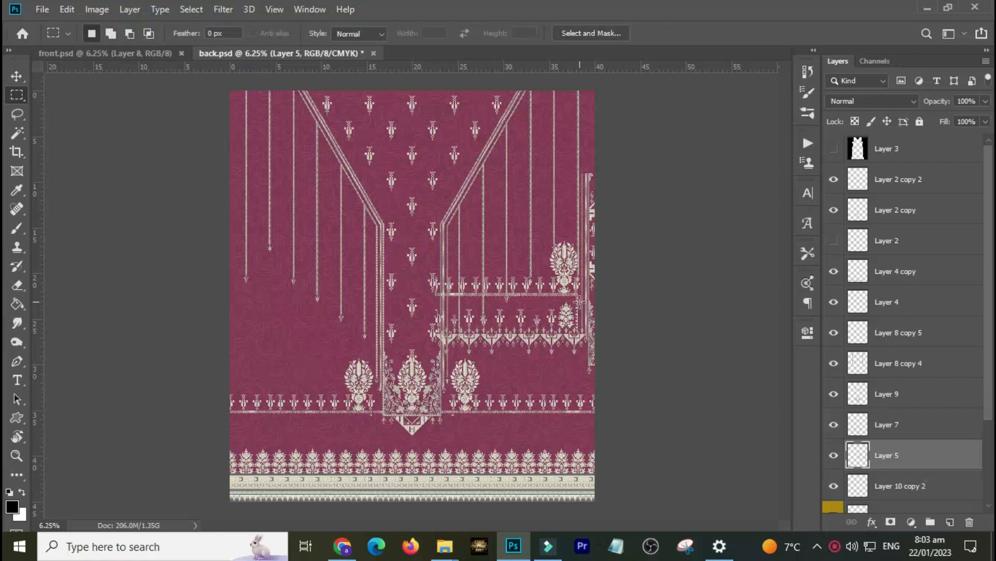
drag(544, 305, 416, 374)
key(ctrl+j)
click(834, 485)
key(ctrl+t)
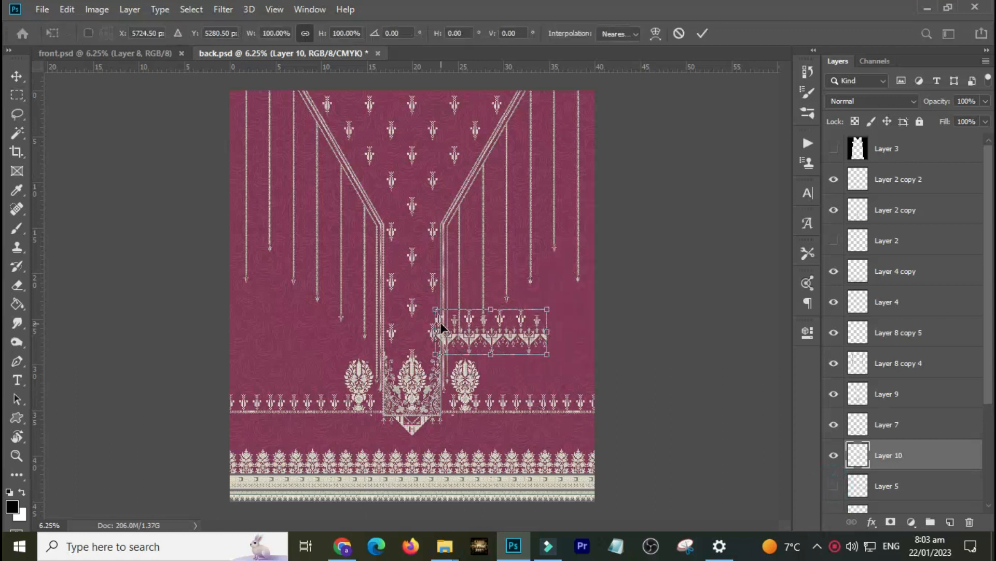
drag(510, 331, 324, 438)
key(Return)
Align the copied border strip with the existing hem border row of the bodice.
key(v)
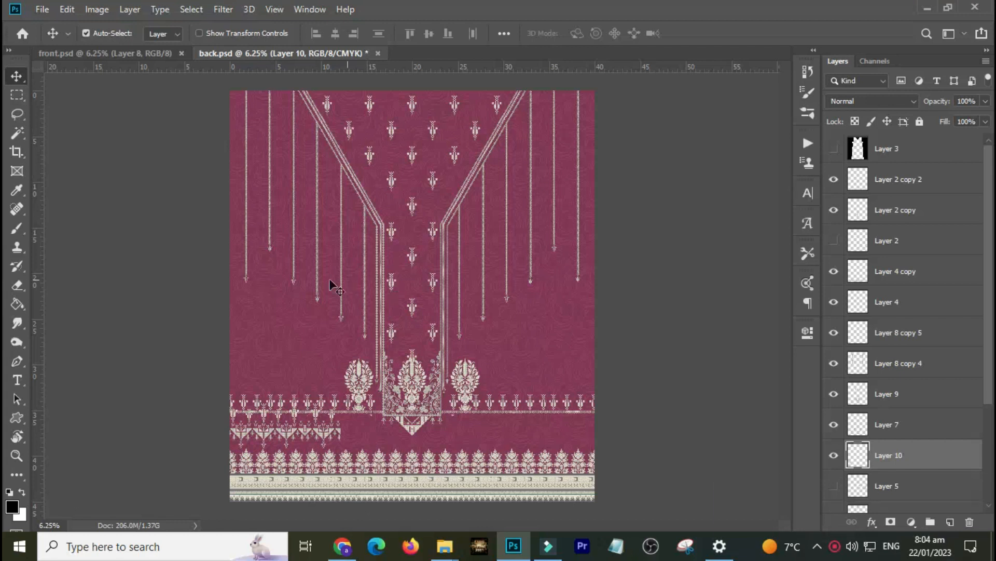
drag(202, 374, 423, 476)
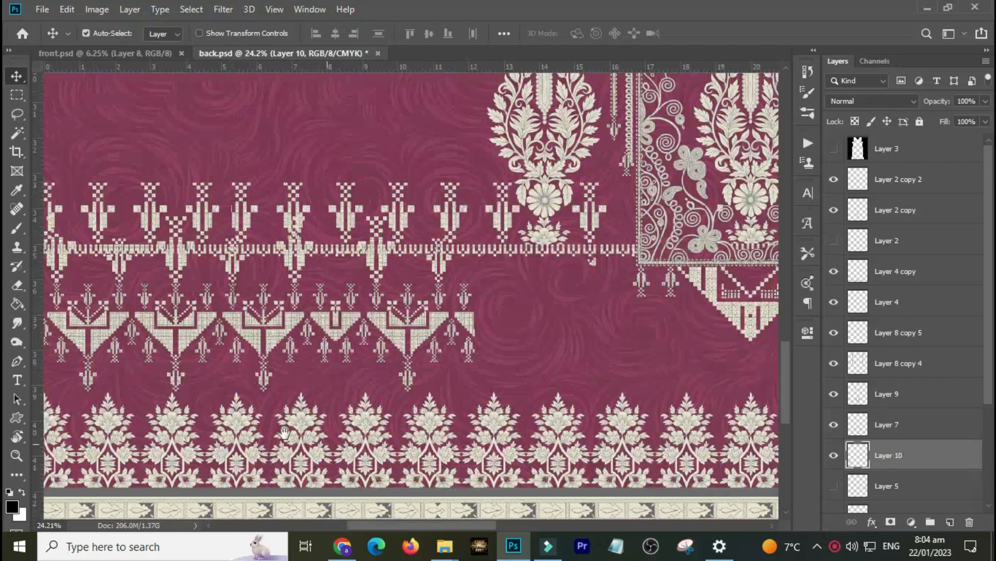
drag(186, 340, 593, 310)
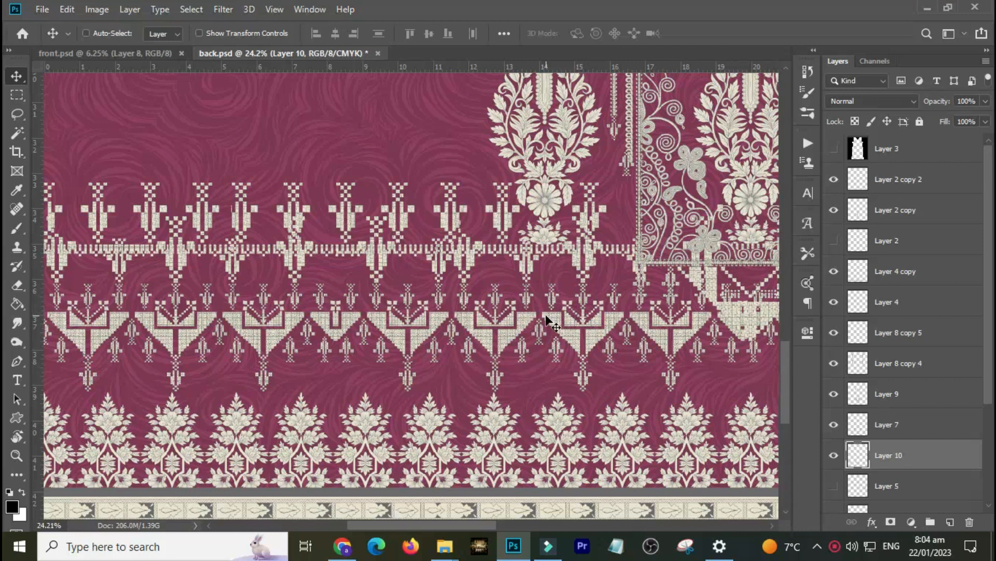
key(ctrl+minus)
drag(546, 314, 552, 279)
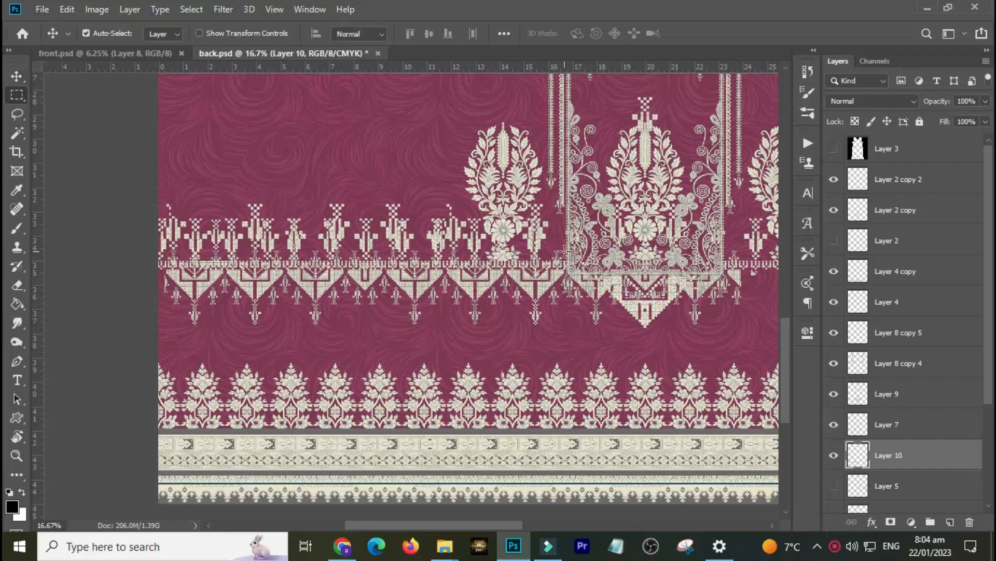
Duplicate the aligned border strip onto a new layer, hide the previous copy, and nudge the new strip down.
key(m)
drag(569, 238, 91, 363)
key(ctrl+j)
click(833, 486)
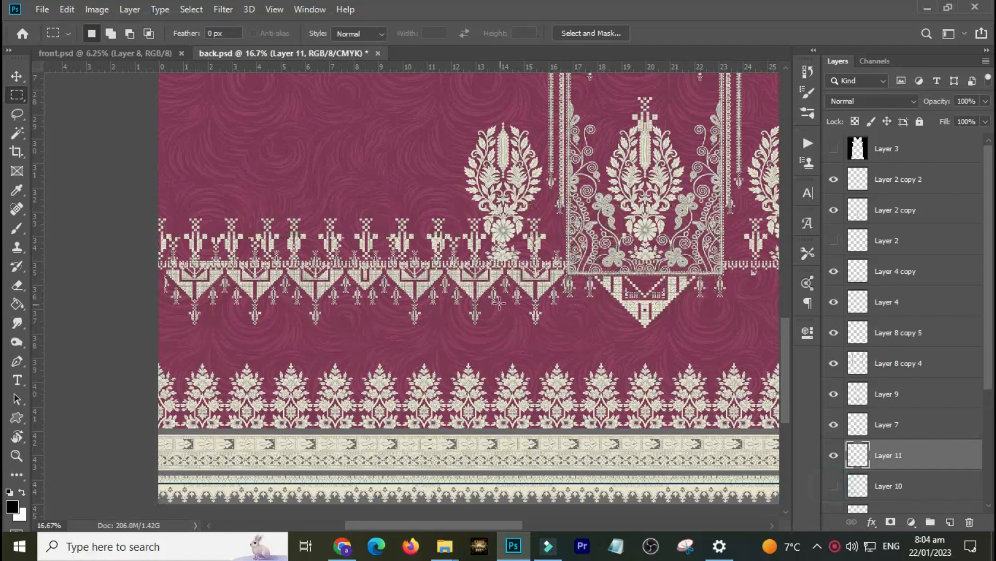
key(v)
drag(540, 293, 560, 330)
Delete the upper motif row from the new border layer and move the remaining zigzag strip up.
key(m)
drag(611, 238, 146, 309)
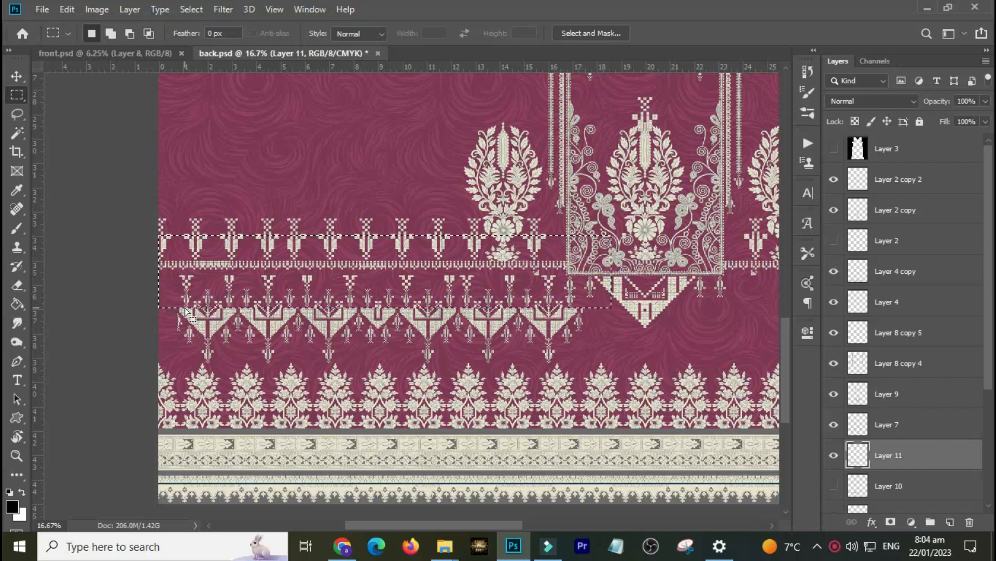
key(Delete)
key(ctrl+d)
key(v)
drag(382, 316, 366, 273)
Select the whole canvas and flip the border layer horizontally to mirror it onto the opposite side.
key(ctrl+0)
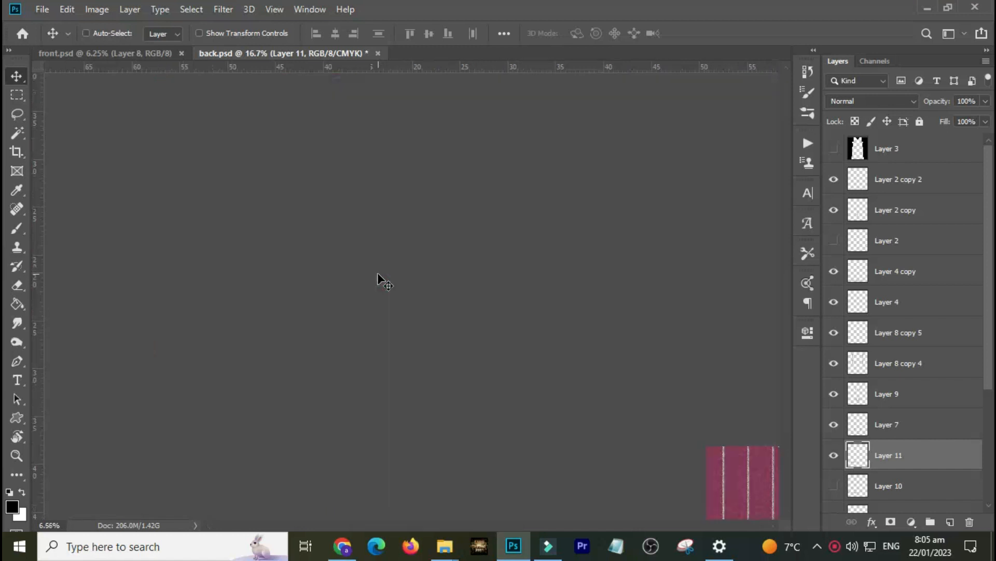
key(ctrl+a)
key(alt+e)
key(alt+a)
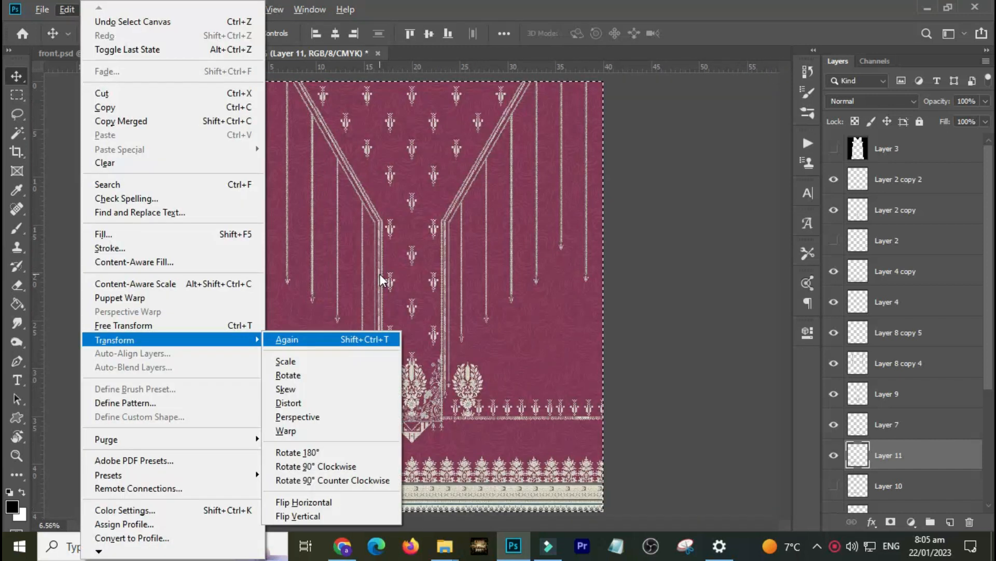
key(alt+h)
key(ctrl+d)
Check the border layer's visibility and save the back design.
key(ctrl+h)
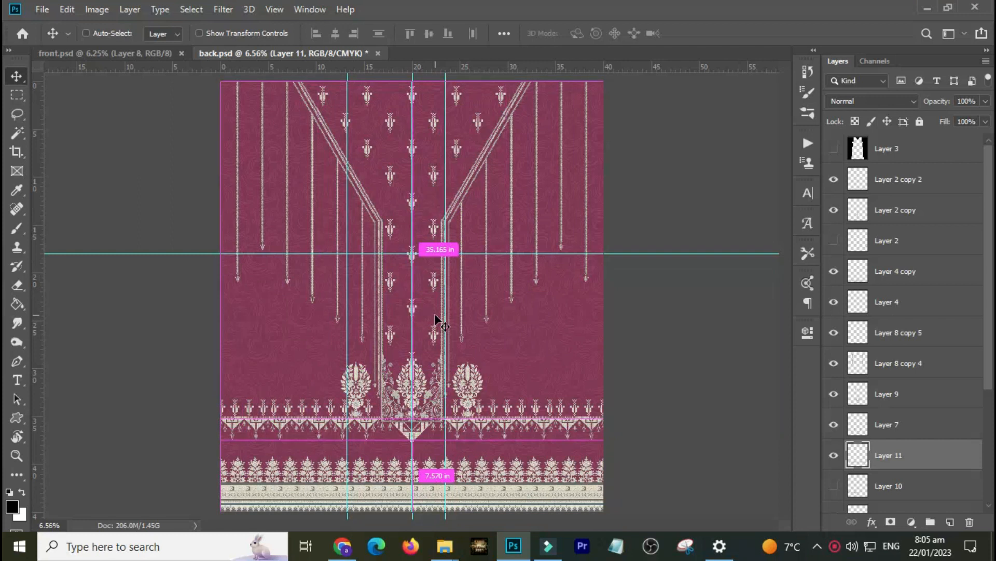
key(ctrl+h)
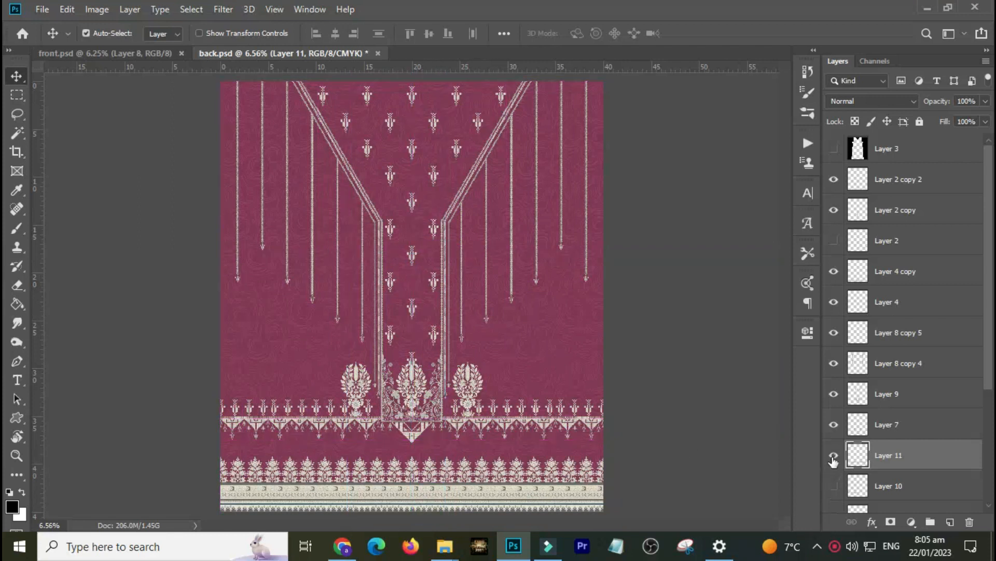
click(833, 456)
click(834, 456)
key(ctrl+s)
Create a new document 20 inches wide and 24 inches high.
key(ctrl+n)
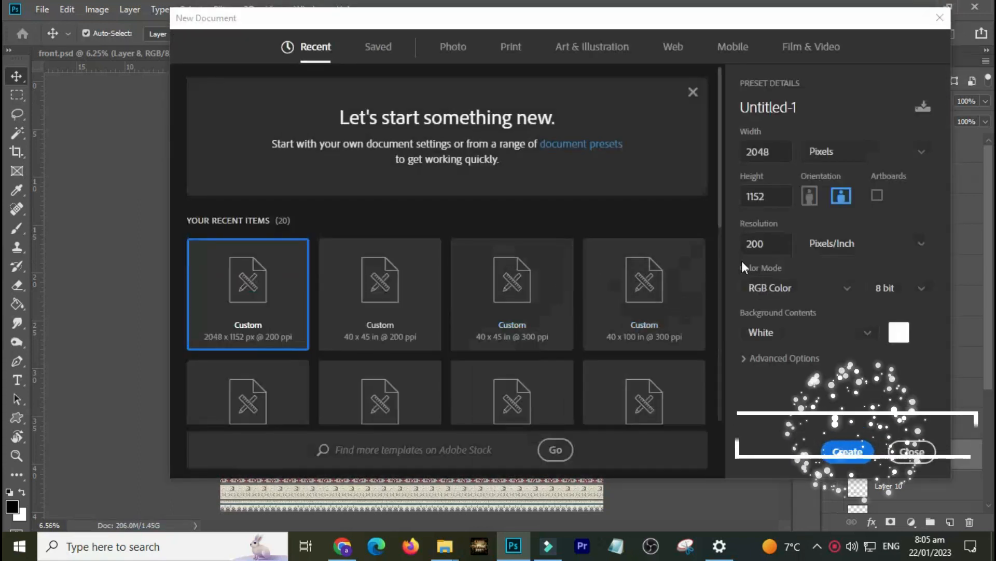
click(817, 147)
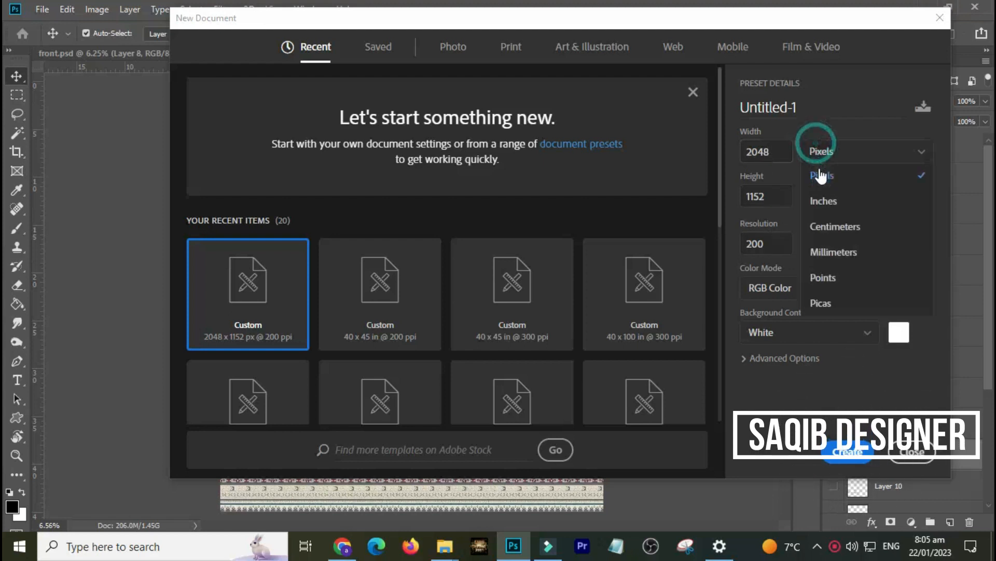
click(825, 201)
click(781, 151)
text(20)
key(Tab)
text(24)
key(Return)
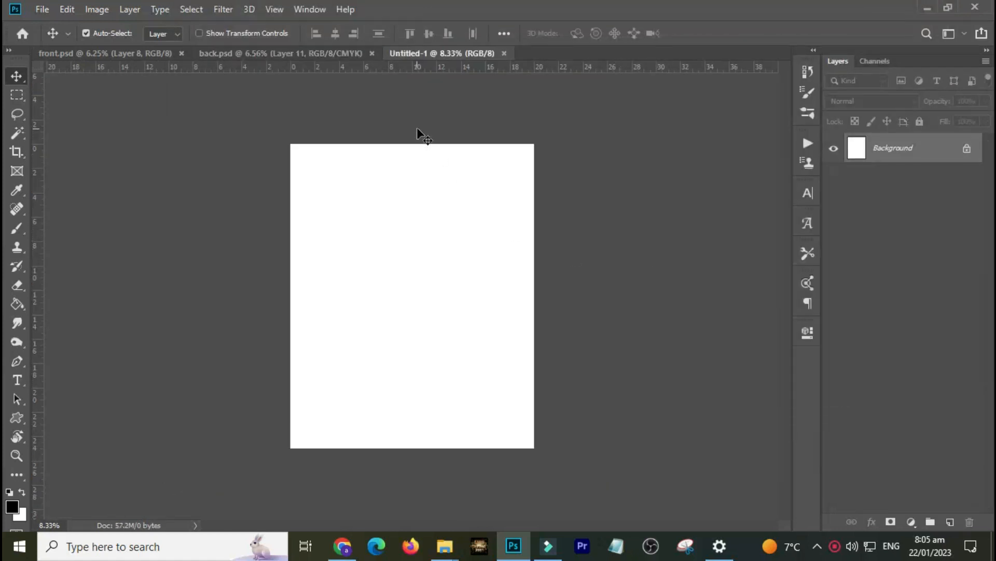
In the back design, unlock the Layer 4 copy 10 texture layer and the Color Fill 1 layer.
click(313, 53)
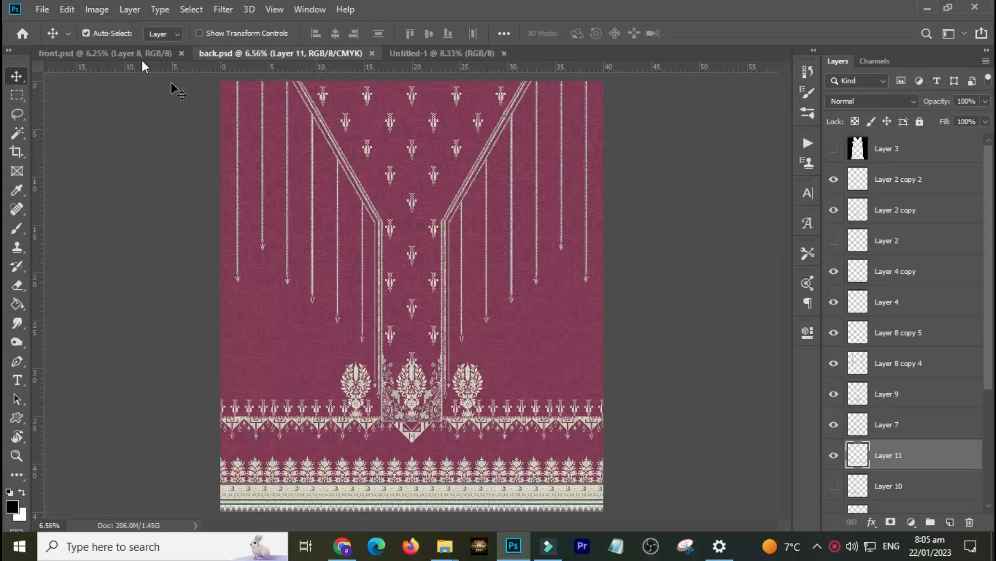
drag(991, 369, 983, 490)
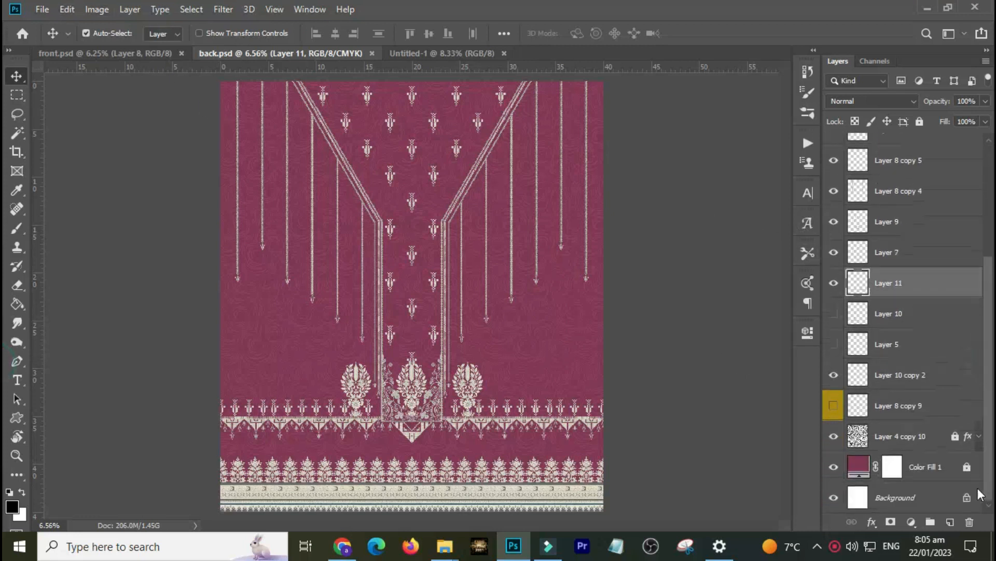
click(913, 441)
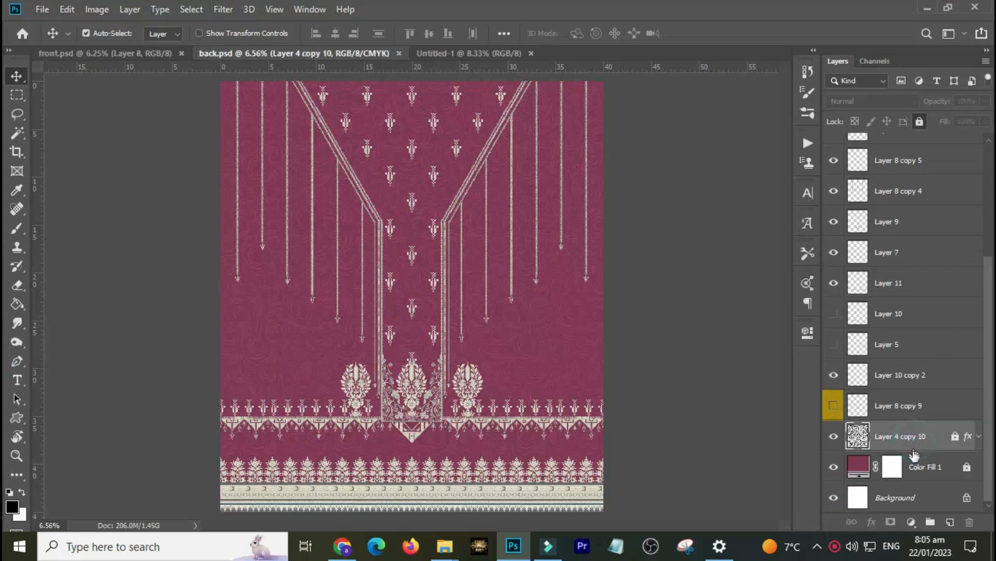
click(915, 468)
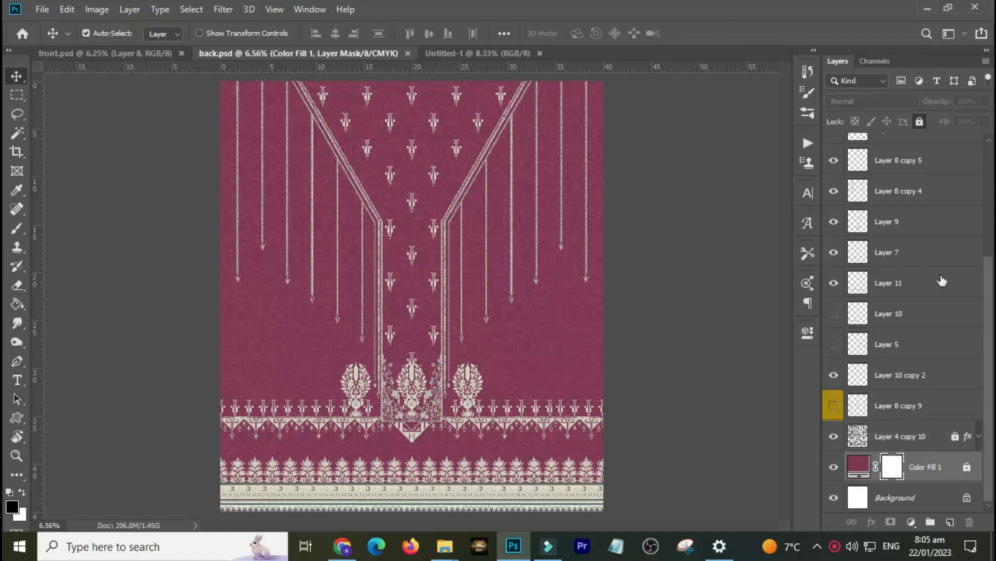
click(920, 122)
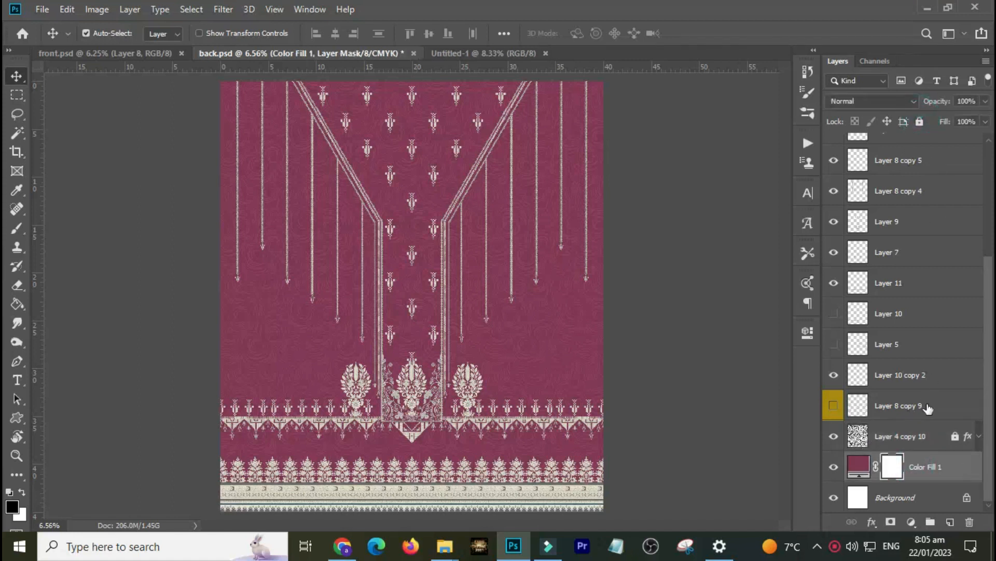
click(928, 442)
click(921, 121)
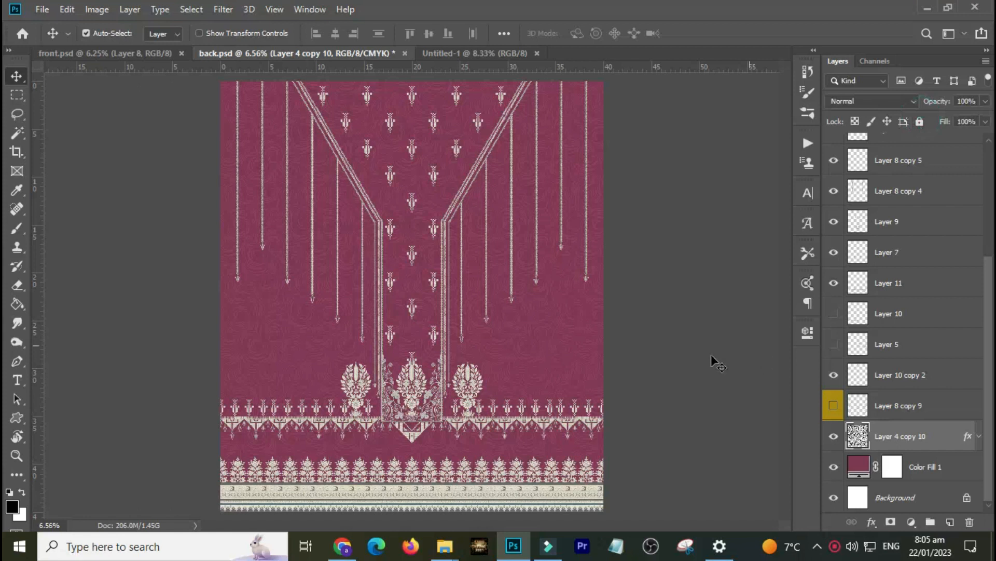
Drag the selected design, texture and colour fill layers from the back design into the new untitled document.
drag(645, 369, 564, 424)
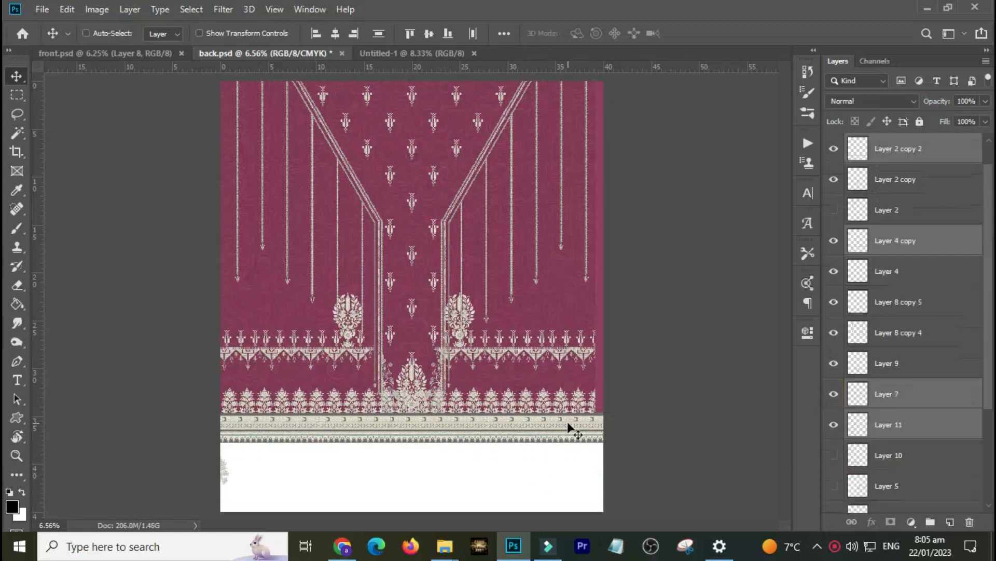
key(ctrl+z)
key(c)
click(576, 430)
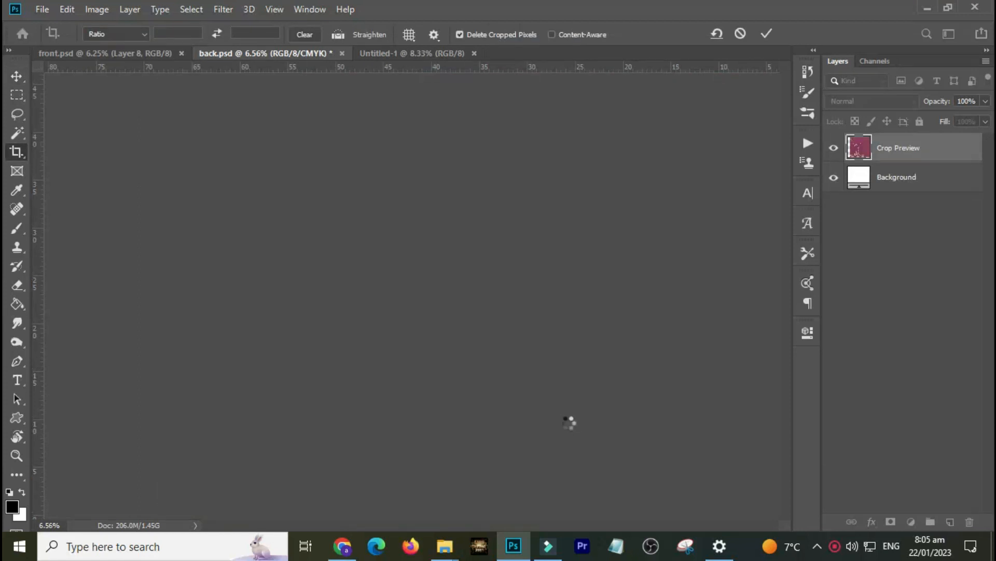
key(v)
drag(573, 490, 483, 310)
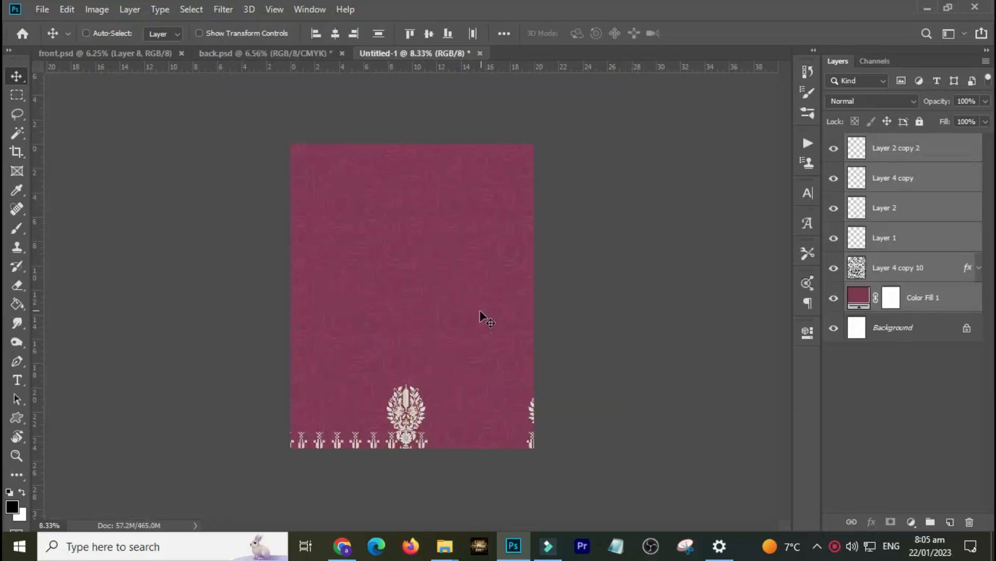
Scale down and reposition the pasted layers with Free Transform to fit the new sleeve canvas.
key(ctrl+t)
drag(465, 396, 420, 259)
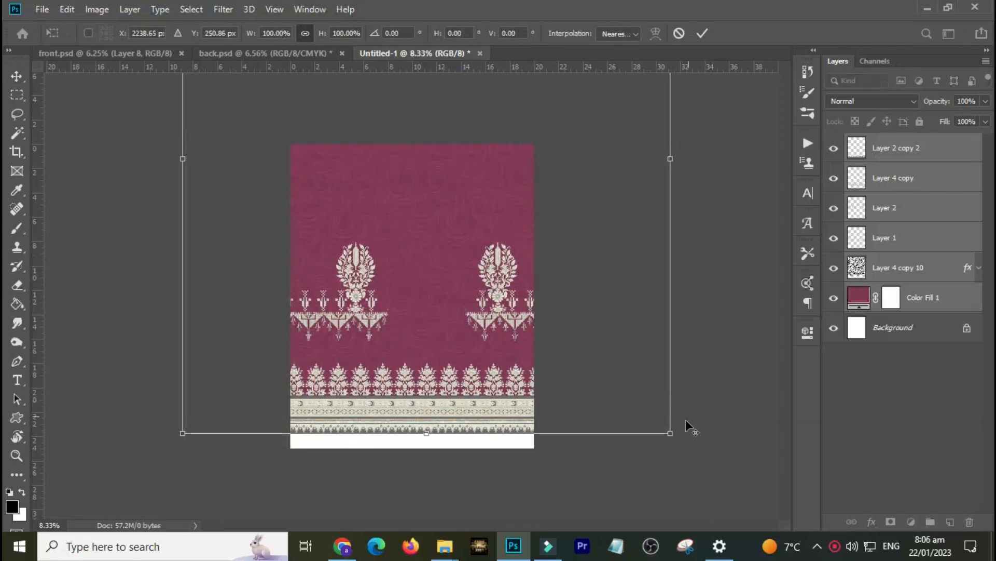
drag(669, 432, 600, 343)
drag(530, 272, 543, 368)
drag(607, 446, 587, 418)
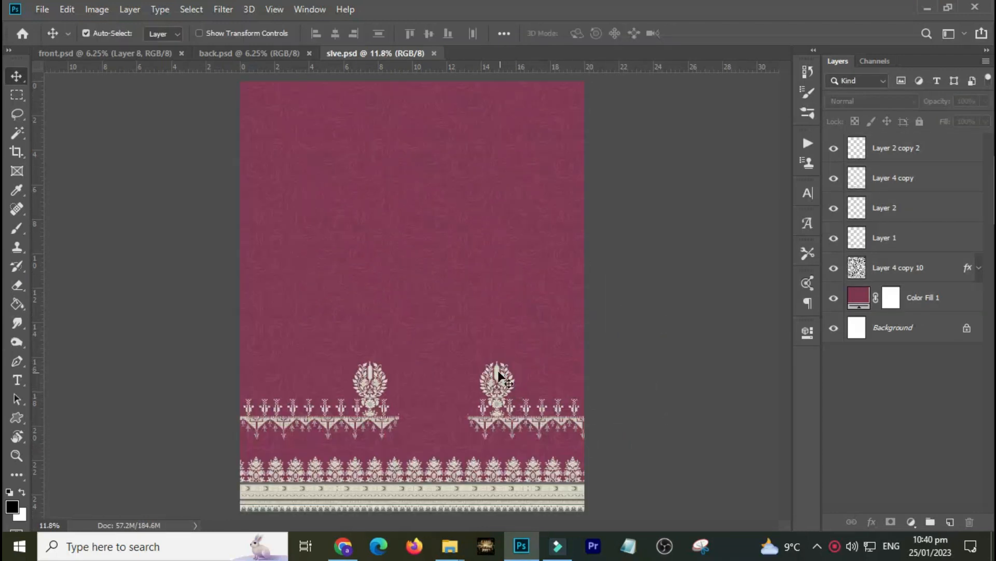
click(497, 369)
drag(498, 369, 502, 304)
key(ctrl+z)
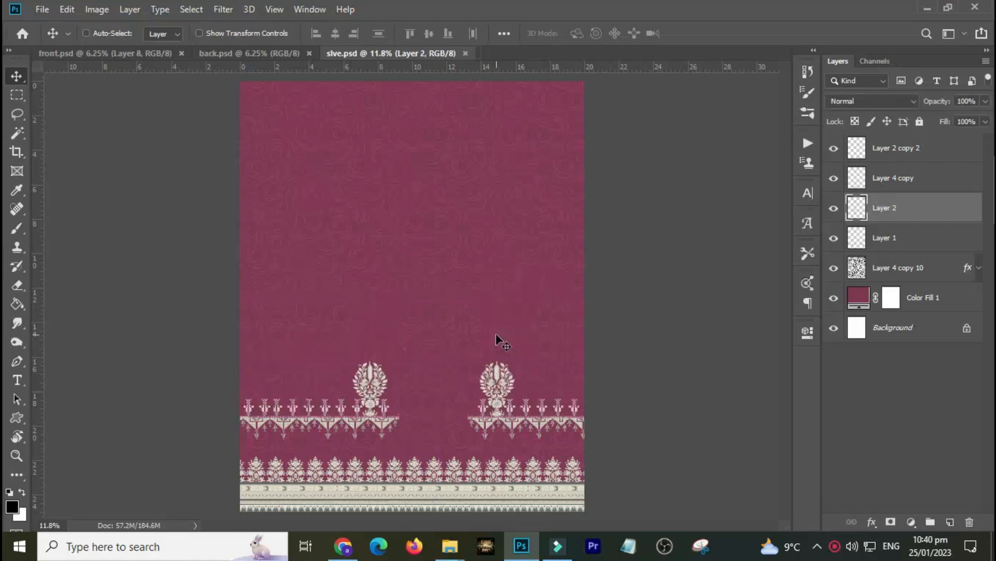
Delete the motif layer and the zigzag border layer from the sleeve design.
key(Delete)
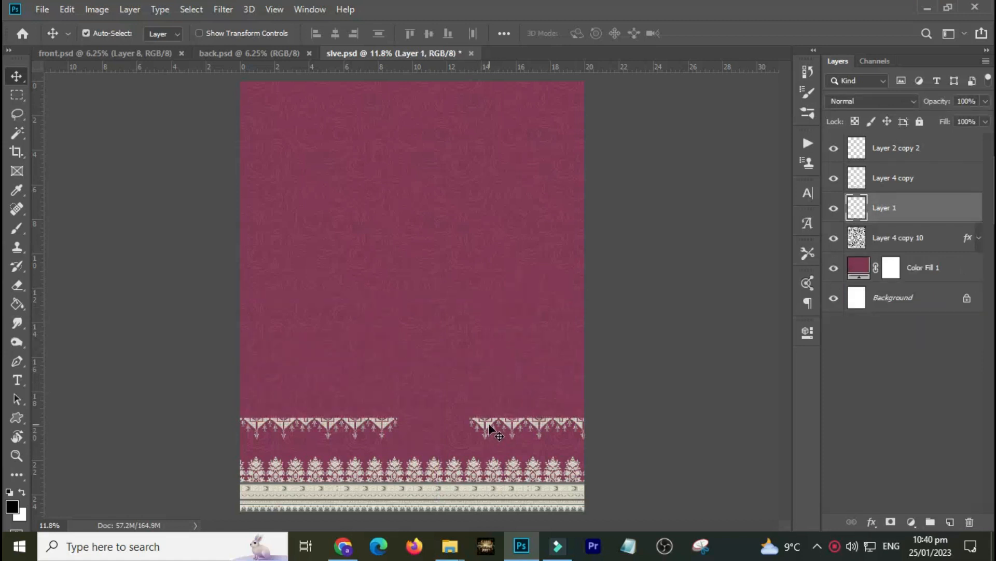
drag(491, 427, 493, 362)
key(Delete)
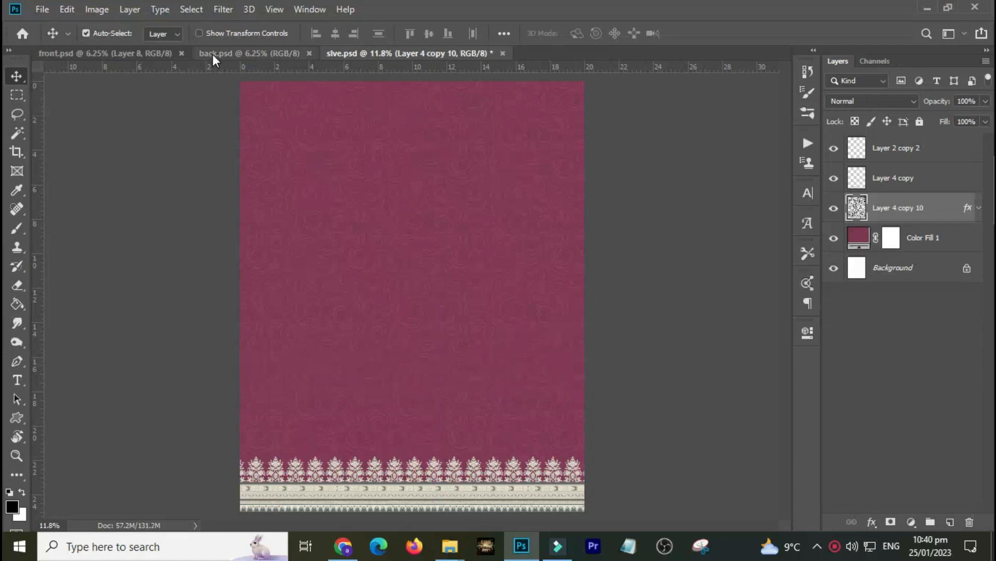
Inspect the back design up close, then switch to the front design document.
click(213, 54)
drag(446, 285, 590, 212)
drag(420, 295, 584, 349)
drag(379, 324, 505, 363)
drag(225, 260, 310, 336)
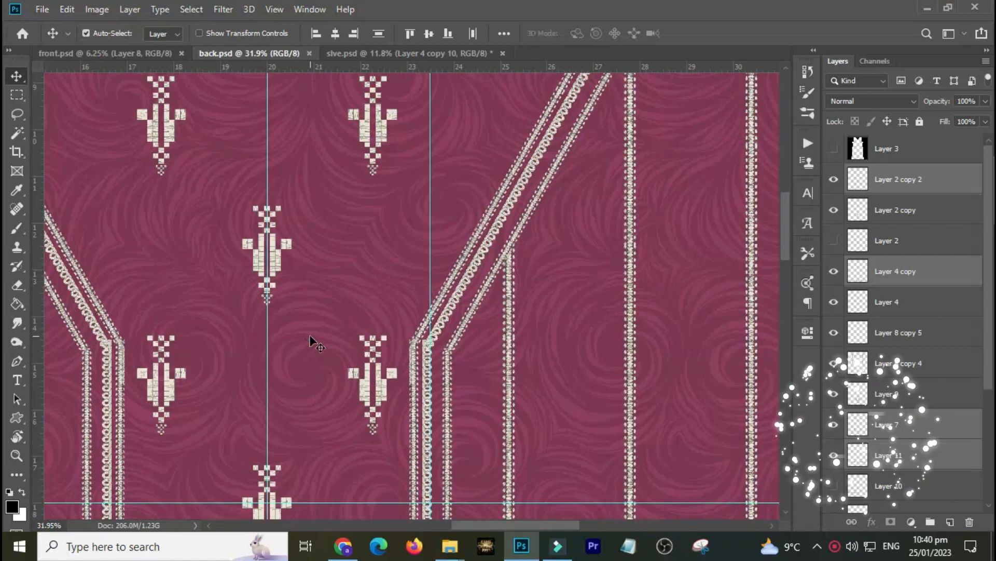
click(159, 53)
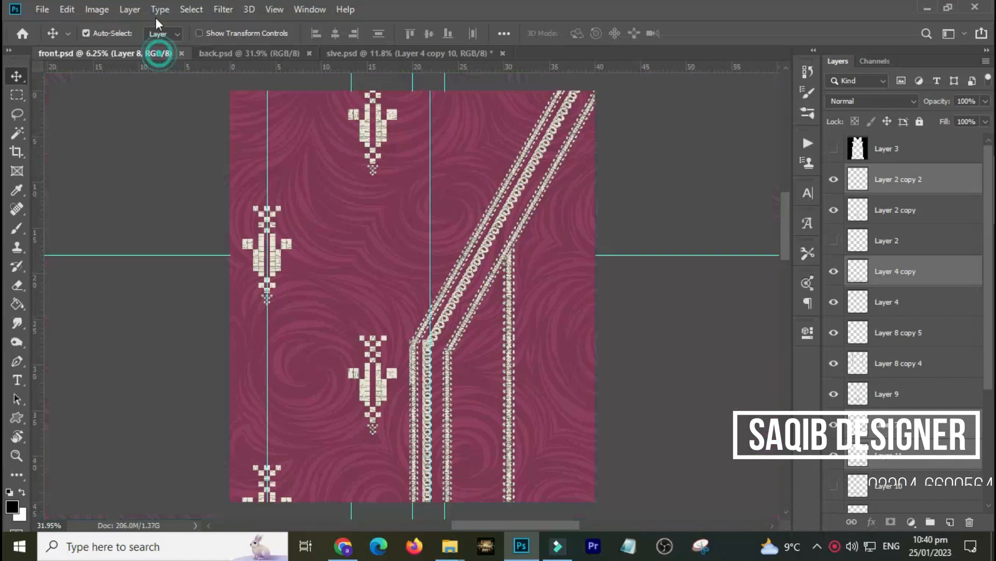
Compare the back and front designs, then make the motif grid layer visible in the front design.
key(ctrl+0)
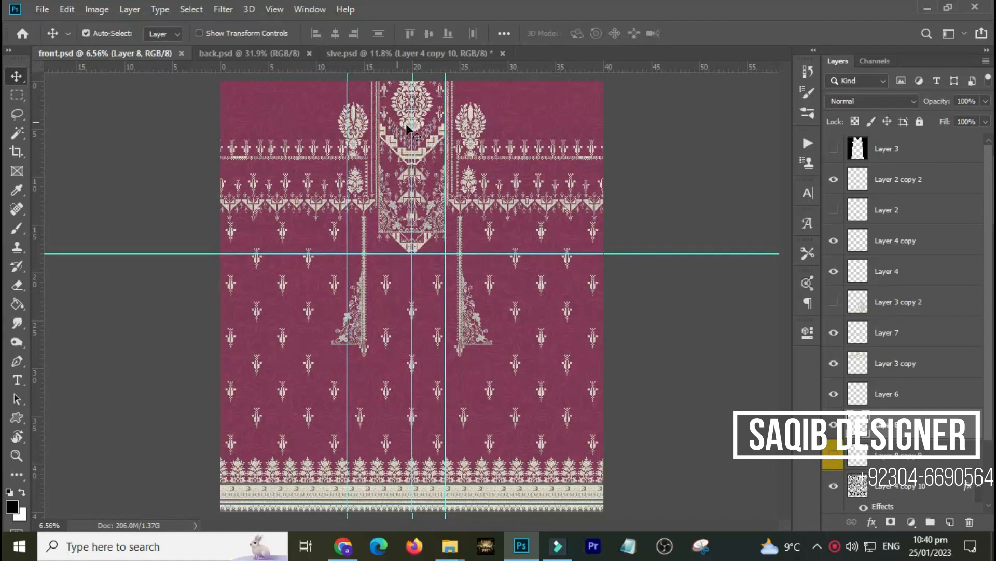
click(223, 52)
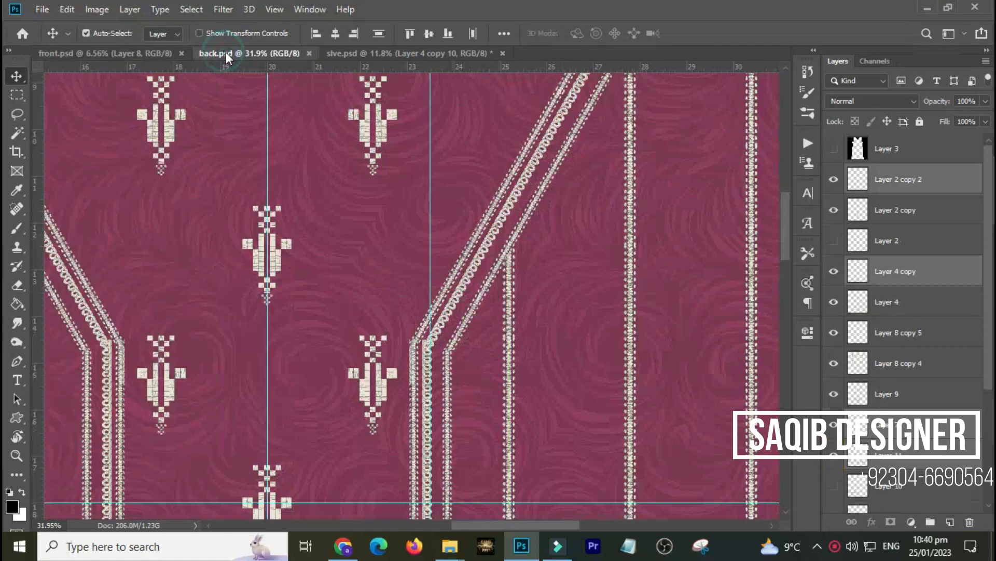
alt+click(285, 246)
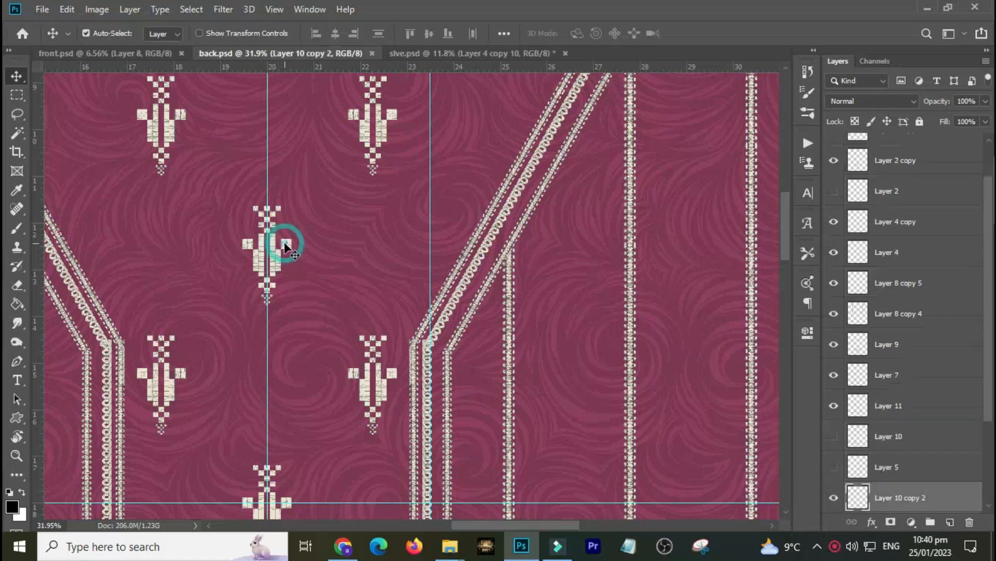
click(158, 55)
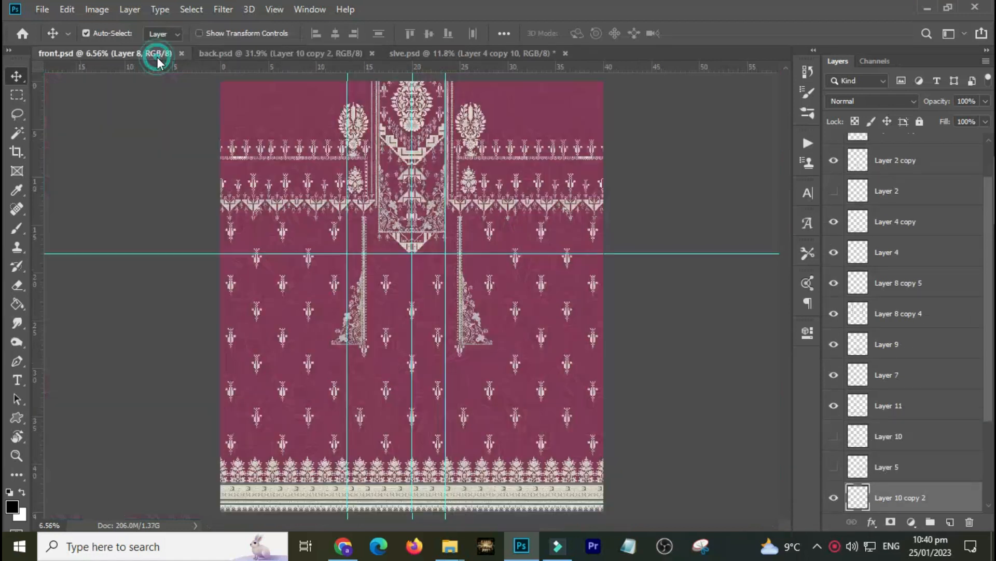
click(308, 369)
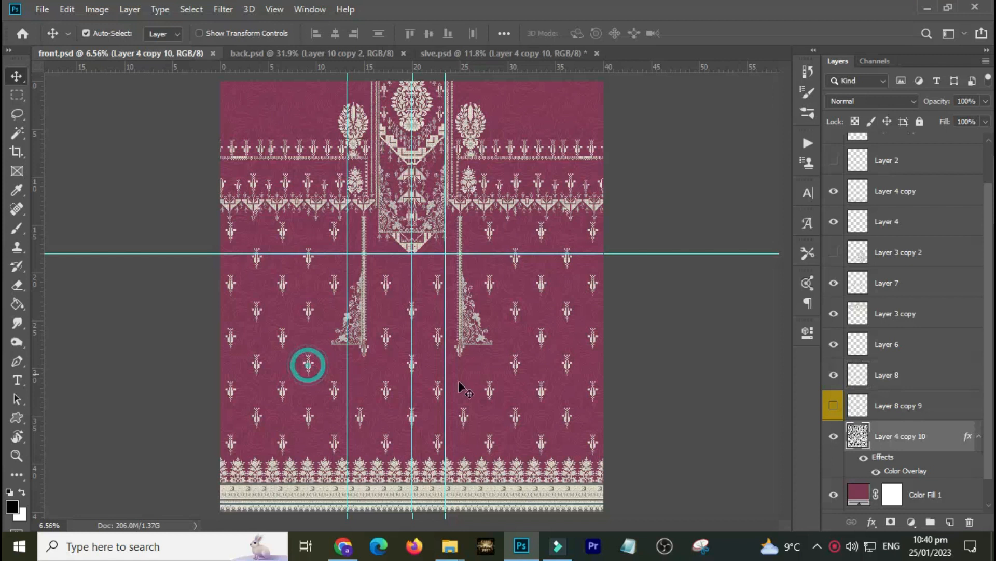
click(832, 405)
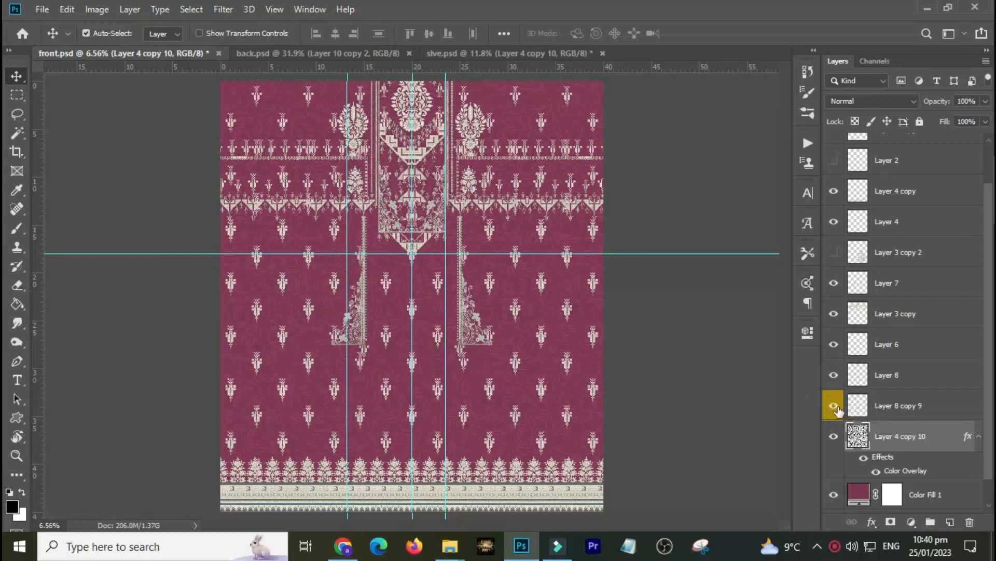
Drag the motif grid layer into the sleeve document and scale it down with Free Transform to fit the canvas.
drag(262, 104, 343, 119)
key(ctrl)
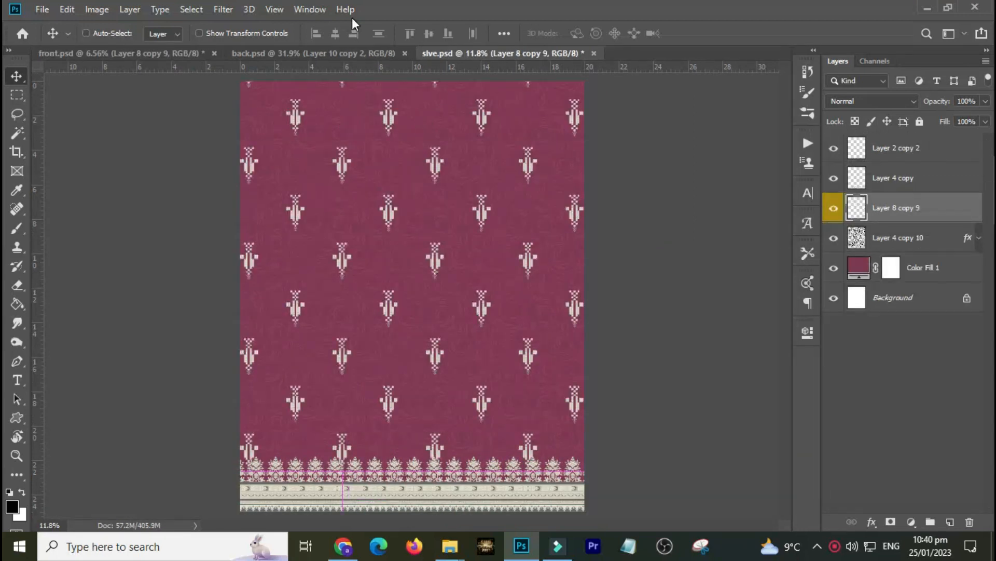
key(ctrl+t)
key(ctrl+0)
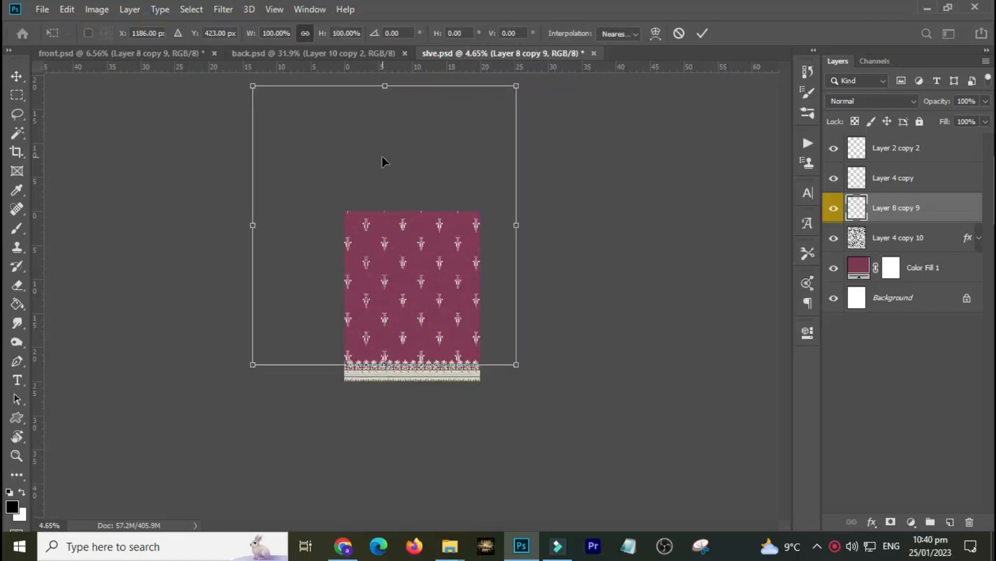
drag(248, 89, 332, 191)
key(Return)
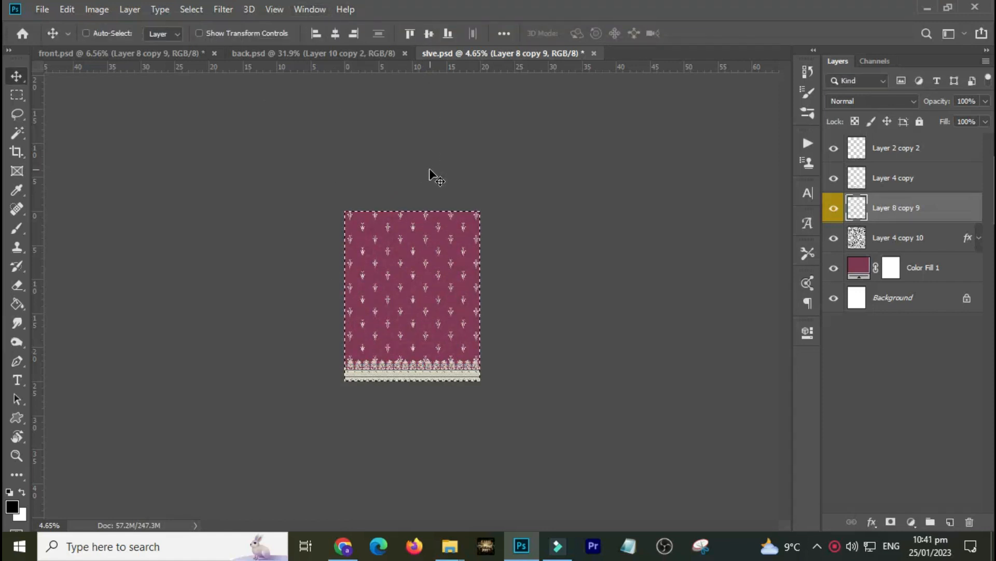
key(ctrl+t)
click(430, 72)
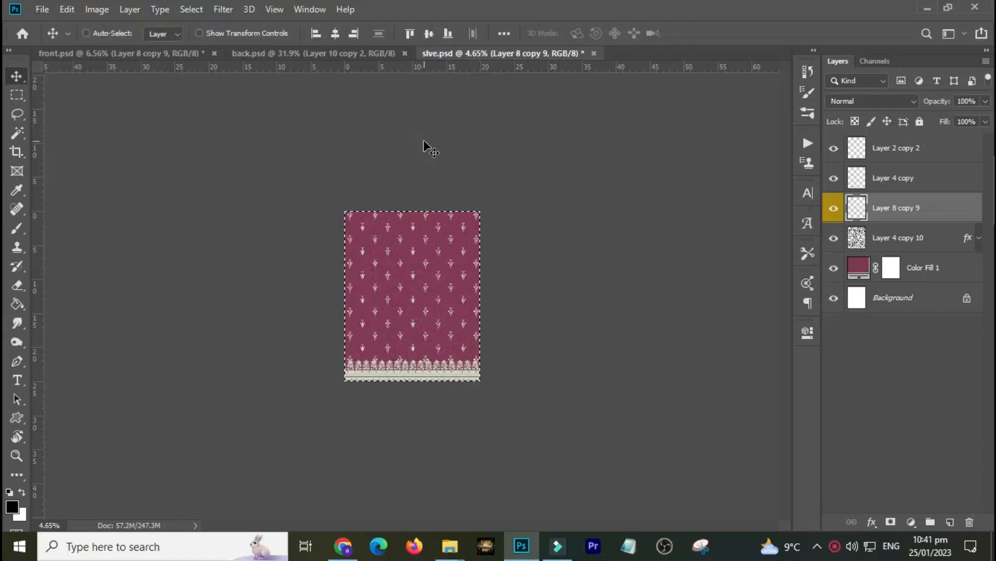
key(ctrl+t)
click(493, 77)
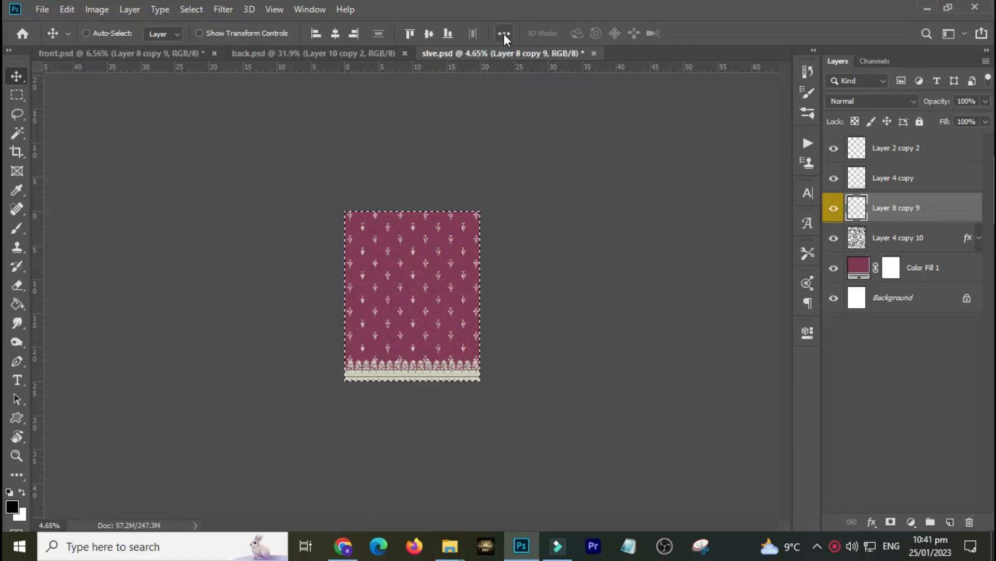
key(ctrl+0)
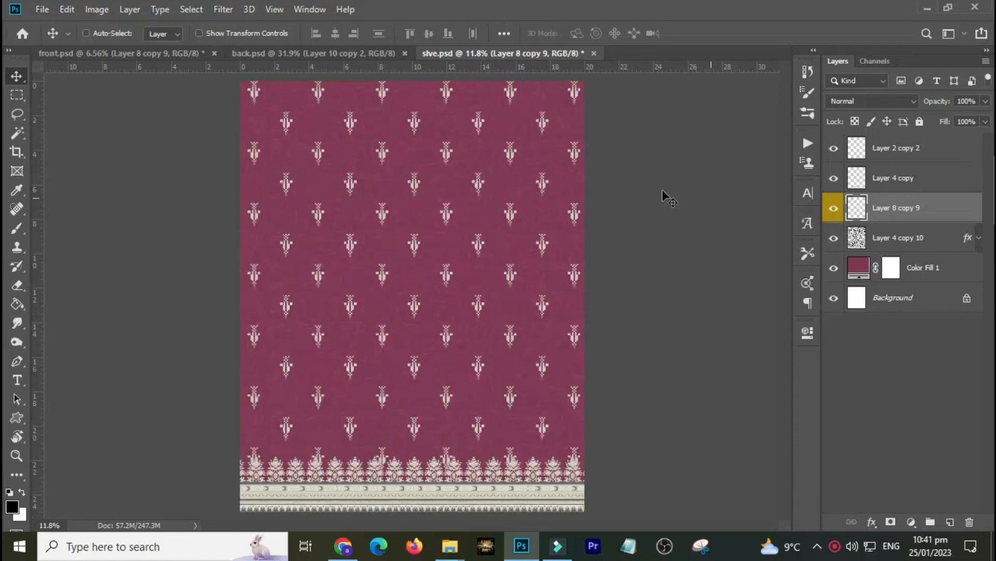
key(q)
key(q)
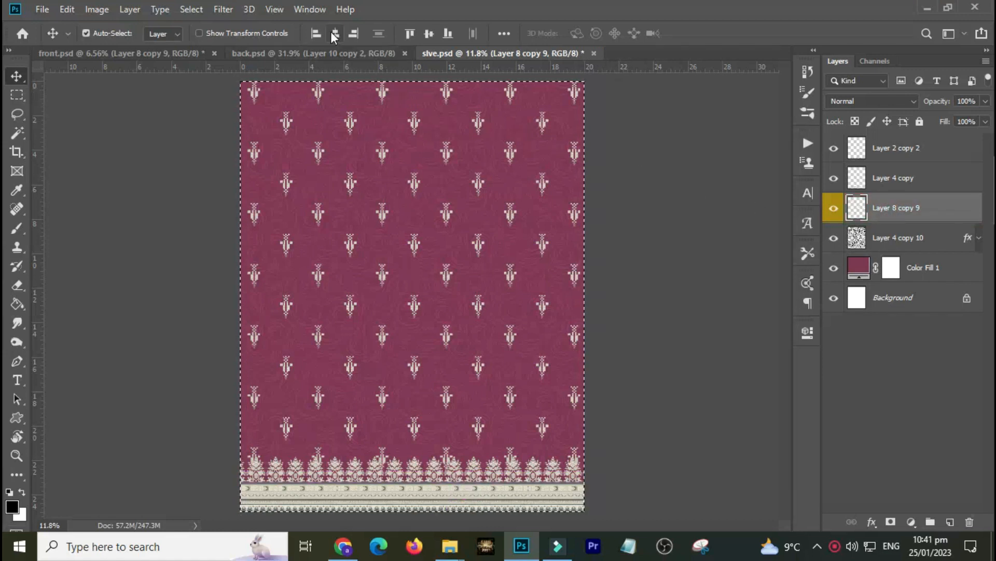
Centre the motif grid layer horizontally and vertically on the sleeve canvas and deselect.
click(335, 34)
click(428, 33)
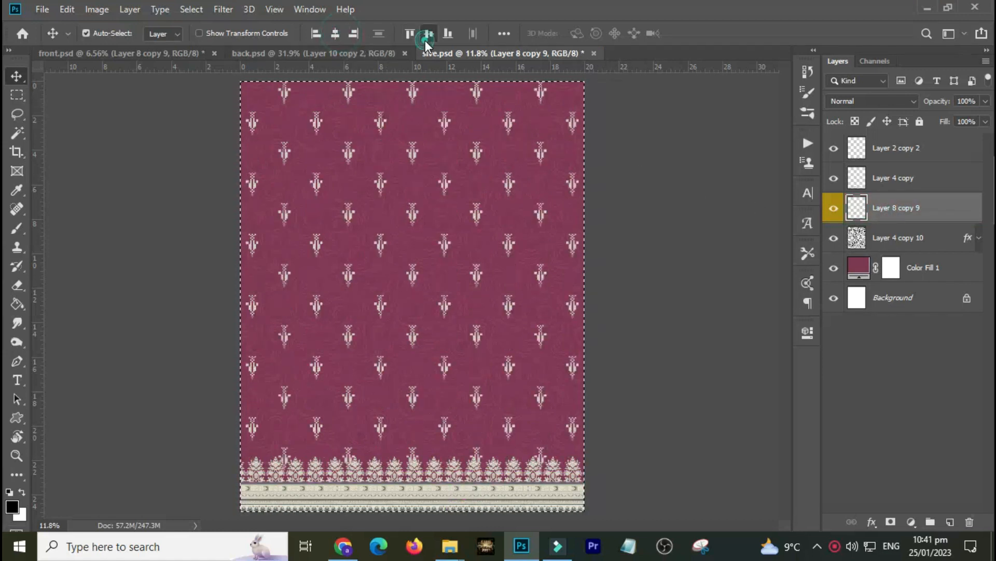
key(ctrl+d)
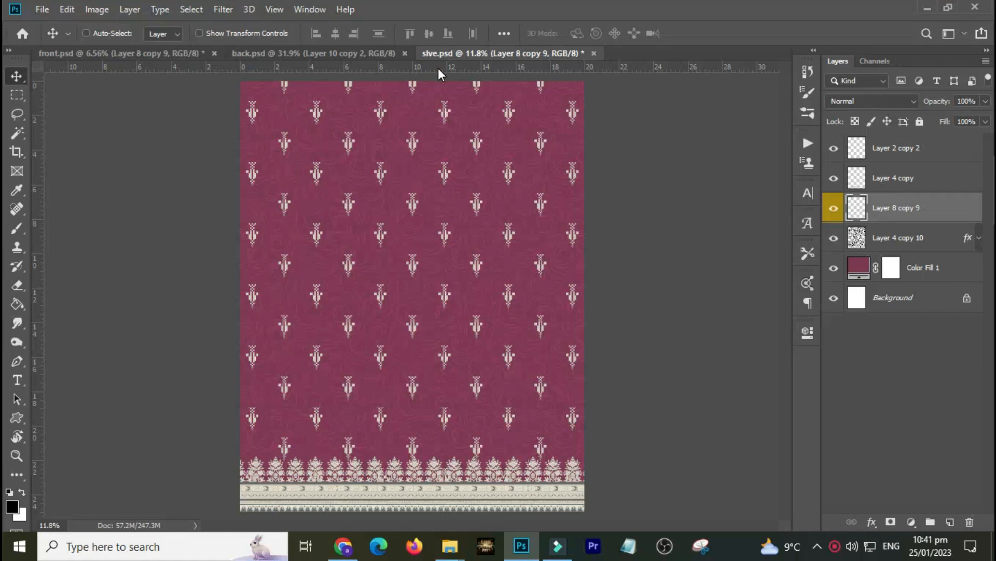
Add a vertical guide through the centre of the sleeve canvas and save the sleeve document.
key(ctrl+a)
key(ctrl+t)
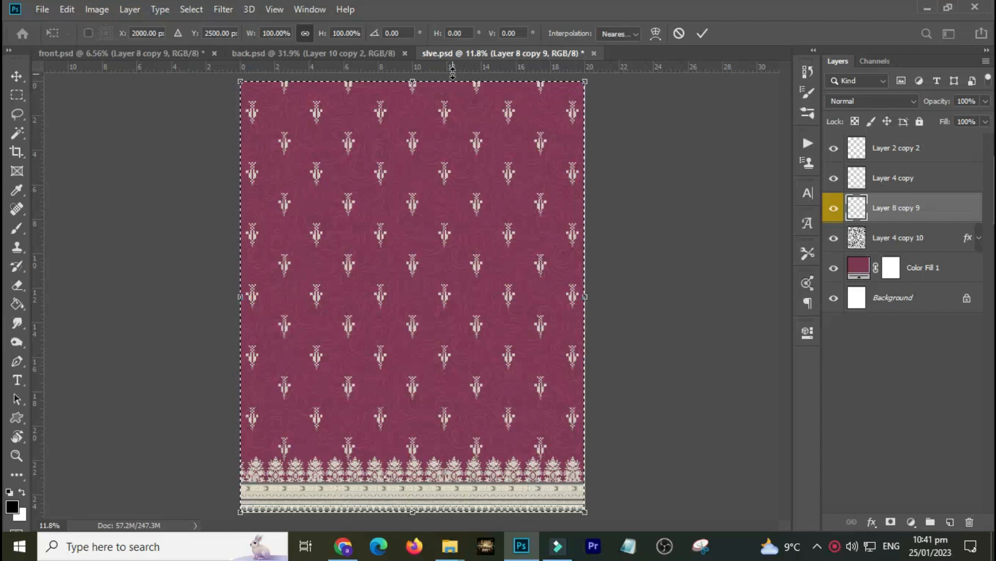
drag(454, 68, 413, 102)
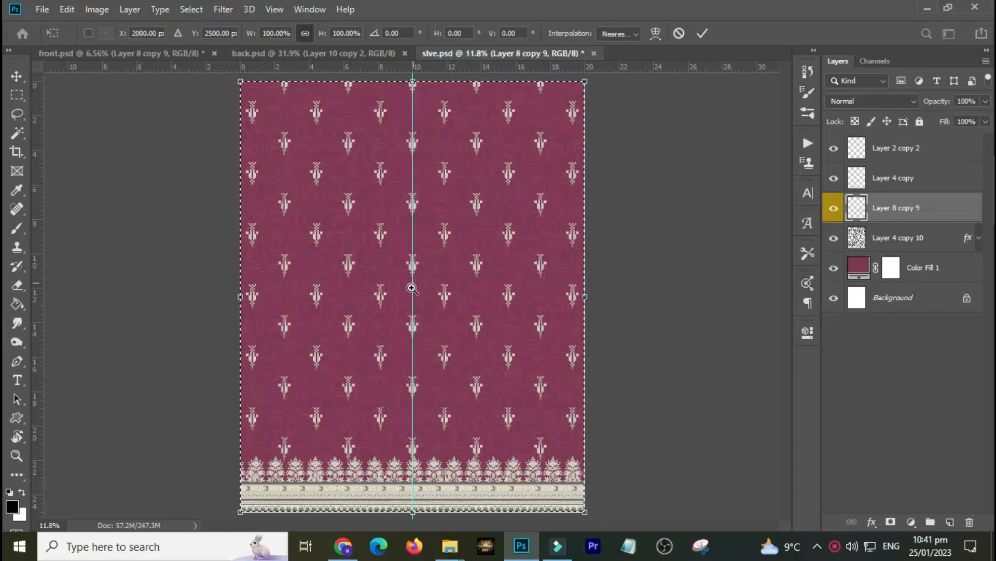
drag(403, 302, 491, 199)
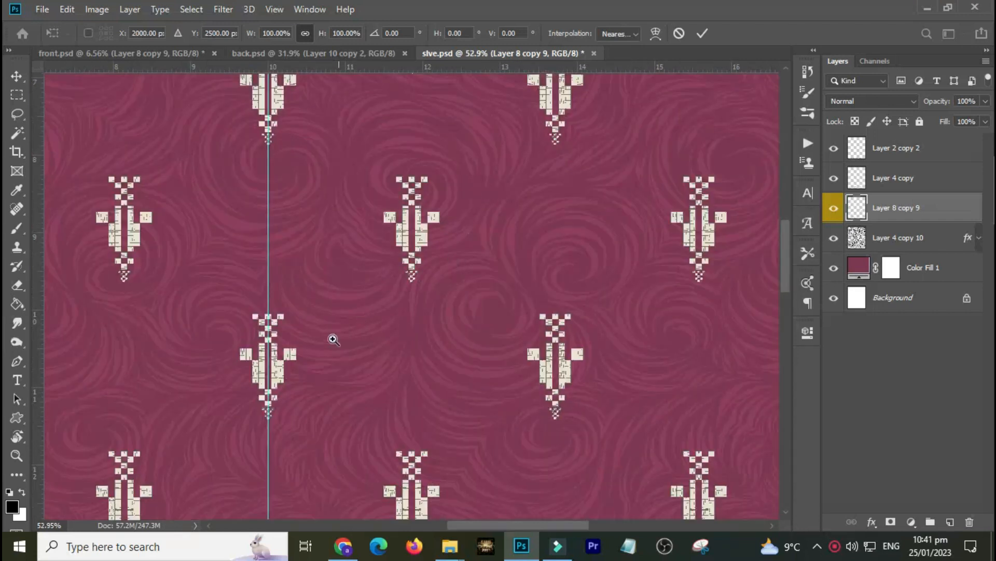
key(ctrl+0)
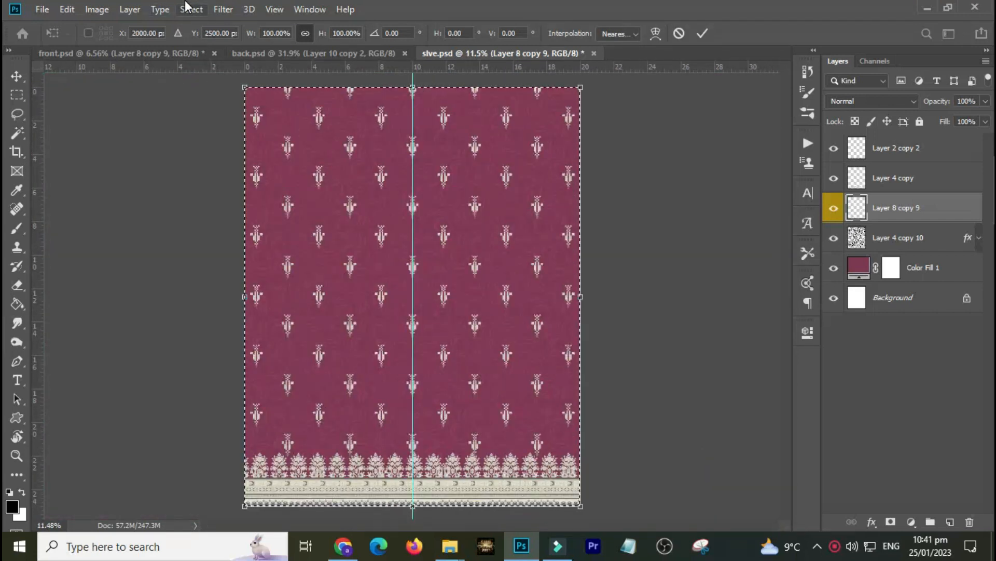
key(Return)
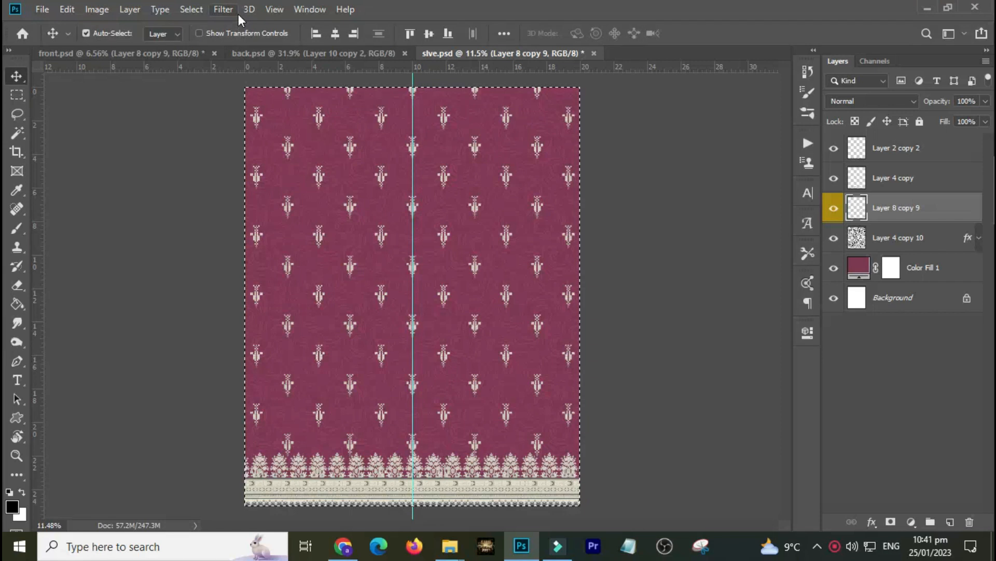
key(ctrl+d)
key(ctrl+s)
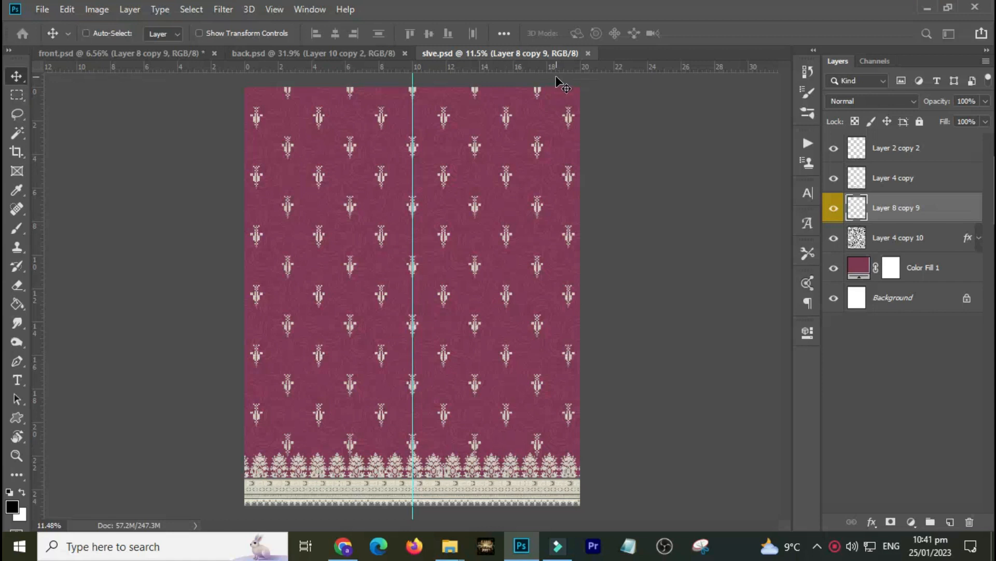
Create a new document 40 inches wide and 98 inches tall at 200 pixels/inch.
key(ctrl+n)
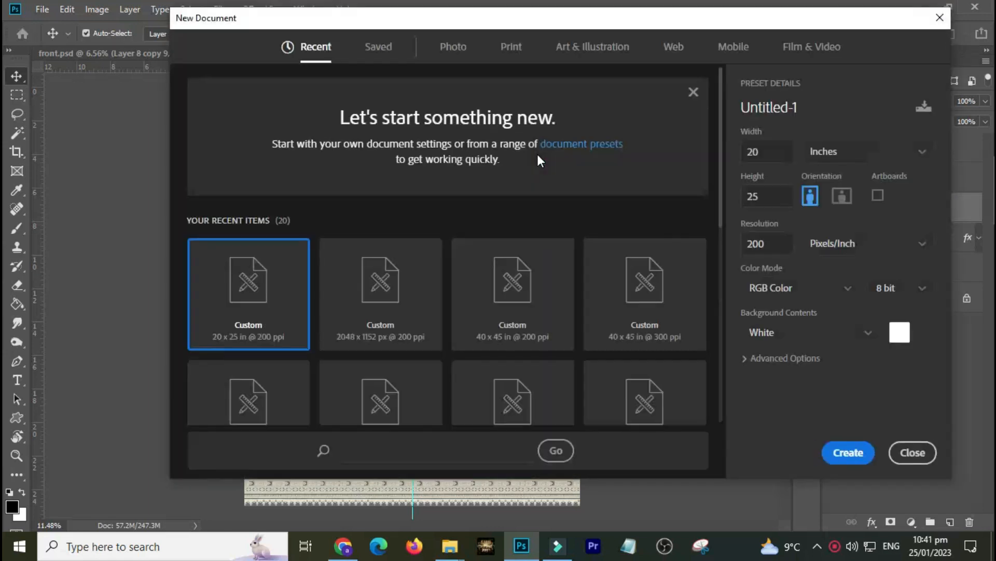
double_click(774, 156)
text(40)
key(Tab)
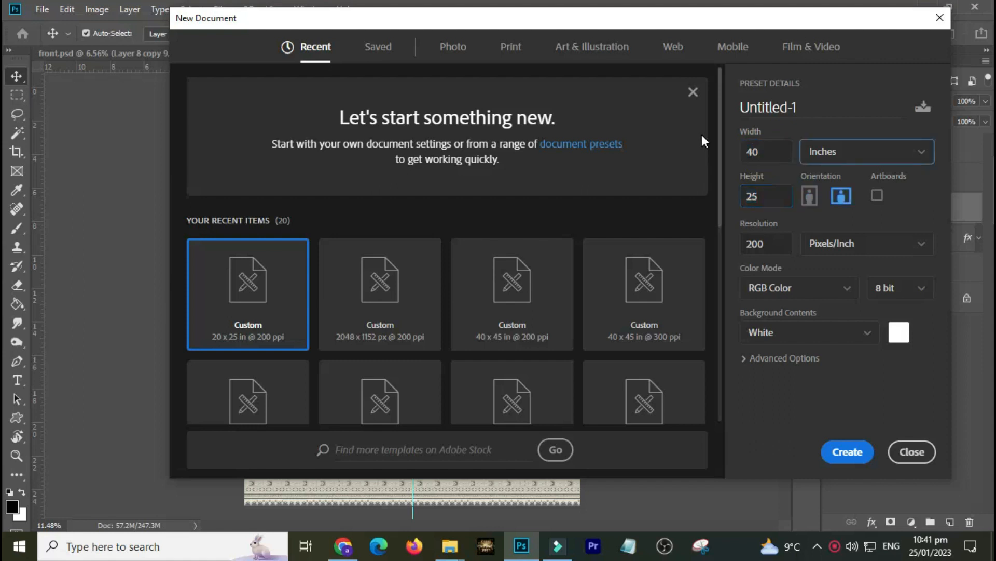
key(Tab)
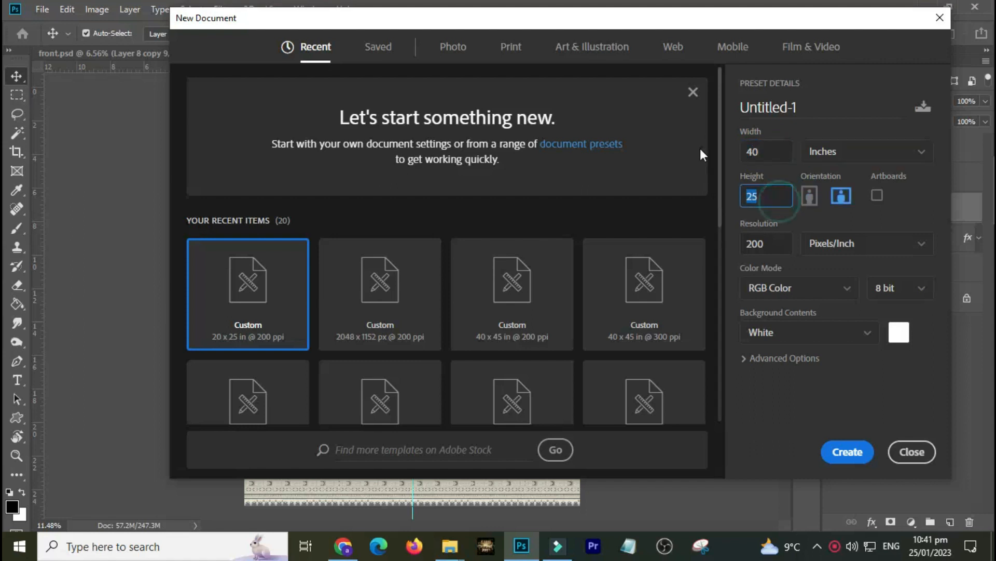
text(98)
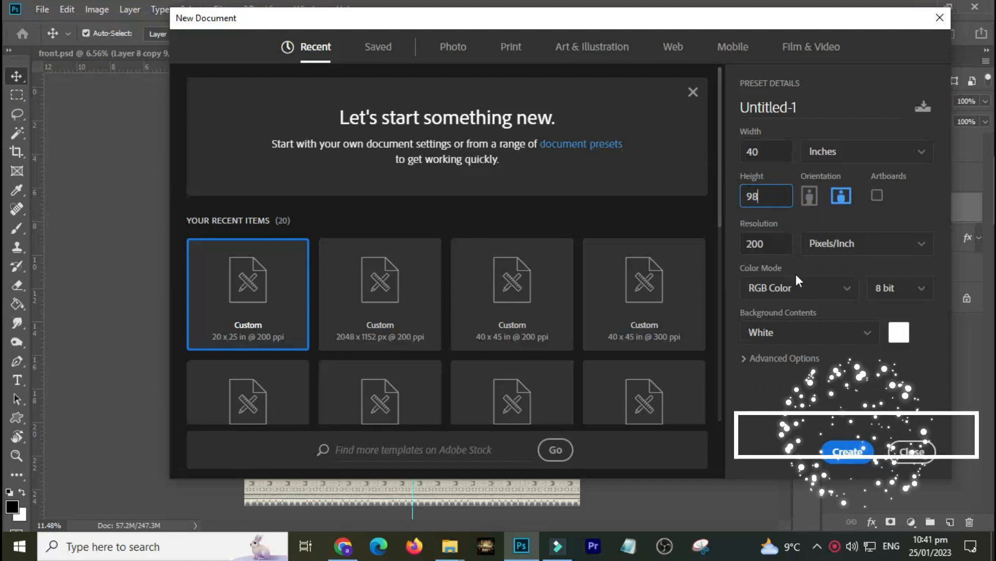
click(780, 246)
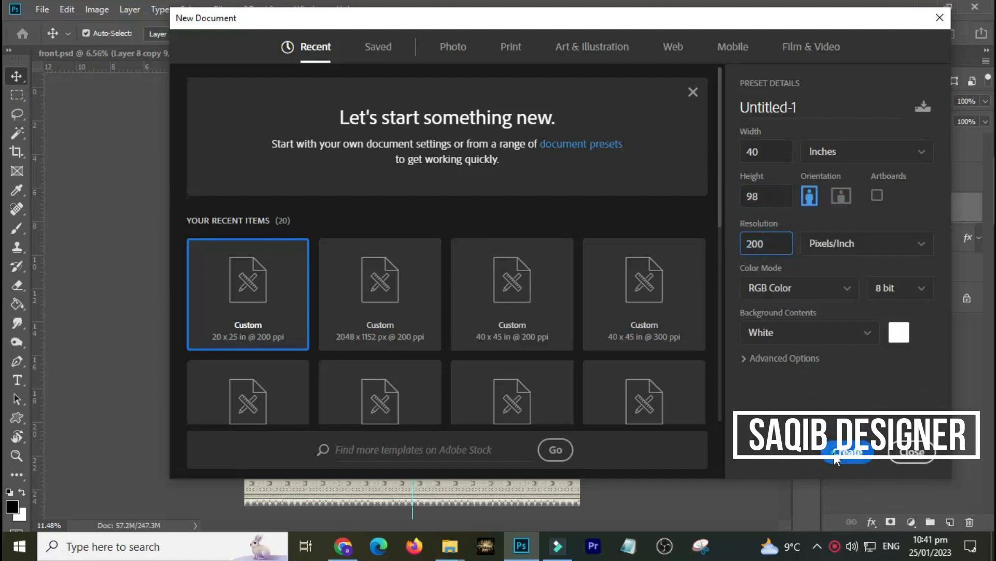
click(831, 450)
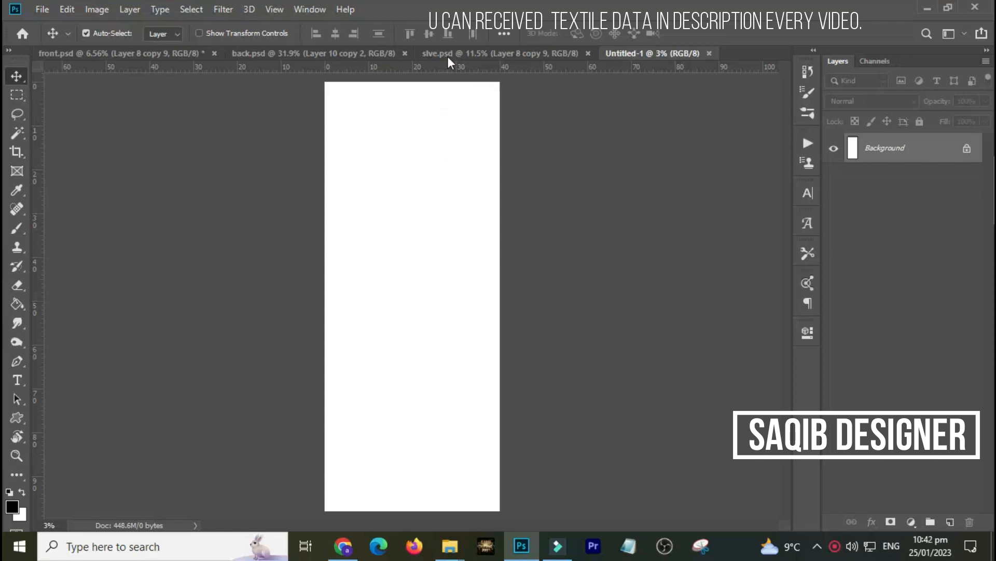
Sample the cream border colour from the sleeve design and fill the new document's background with it.
click(447, 52)
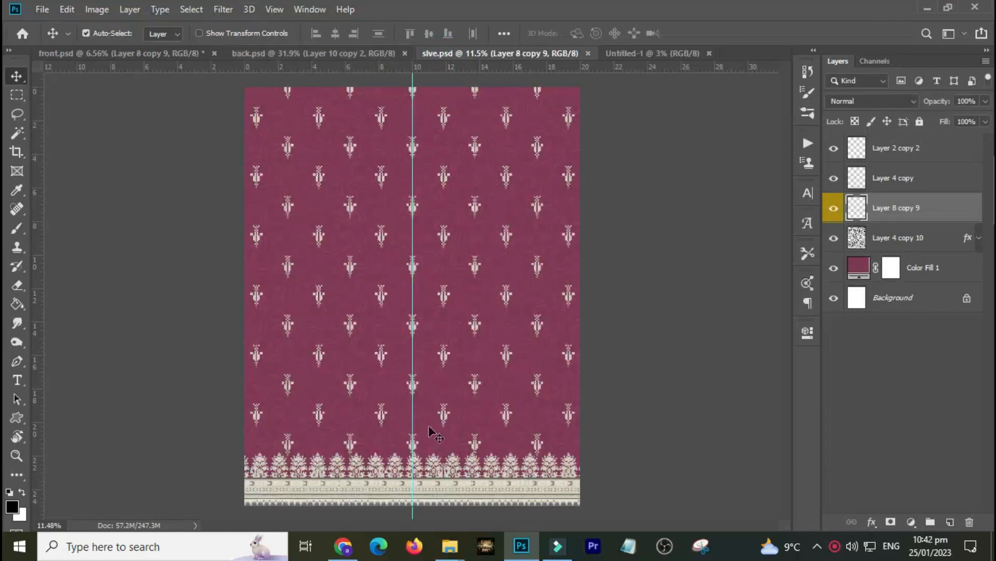
drag(397, 449, 448, 502)
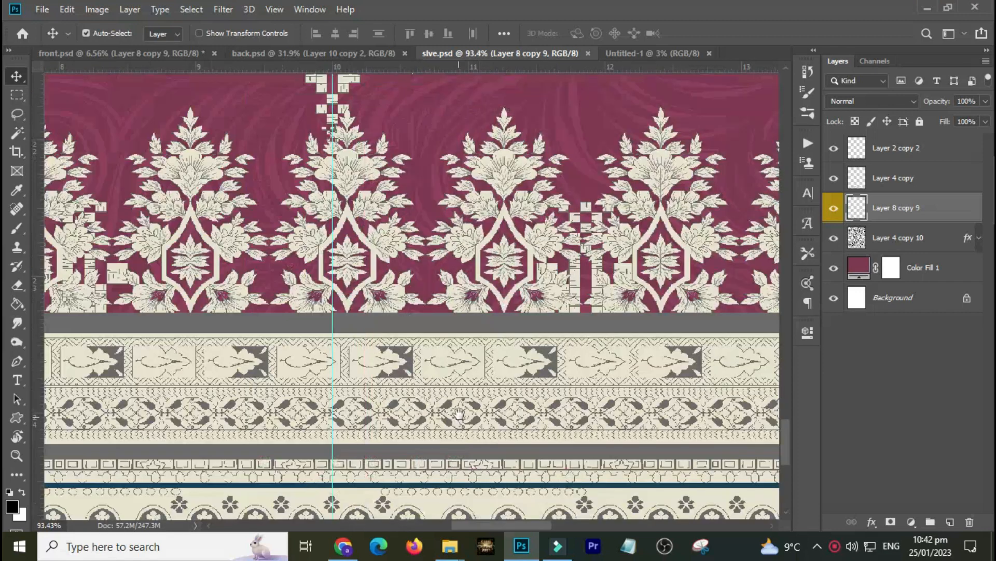
drag(459, 414, 472, 402)
key(i)
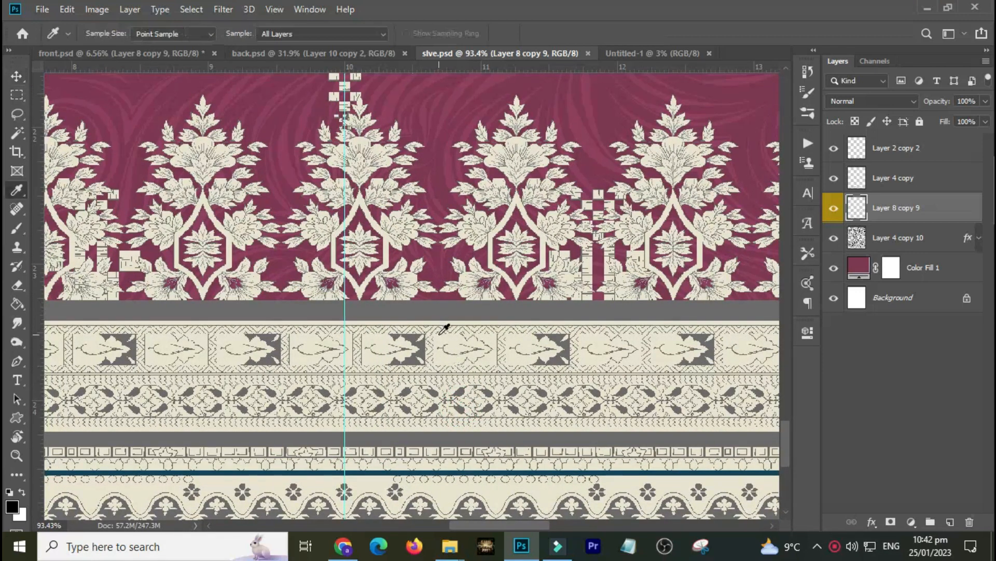
click(442, 340)
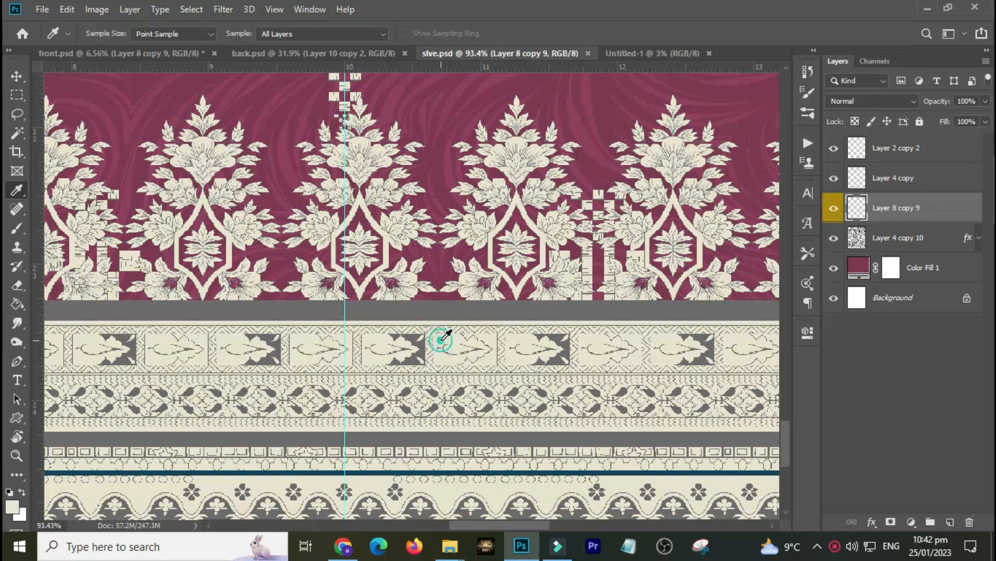
click(179, 52)
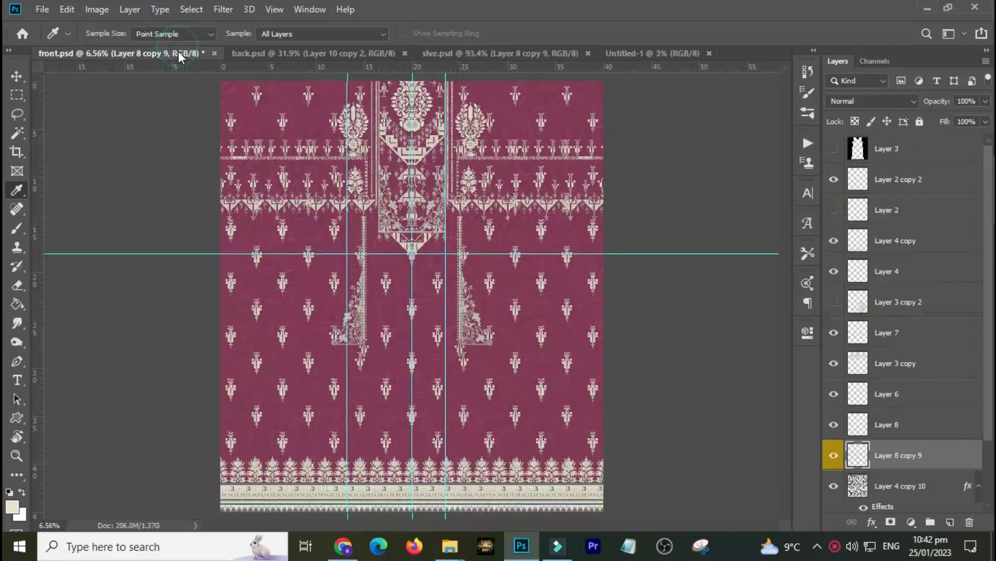
click(625, 54)
key(alt+BackSpace)
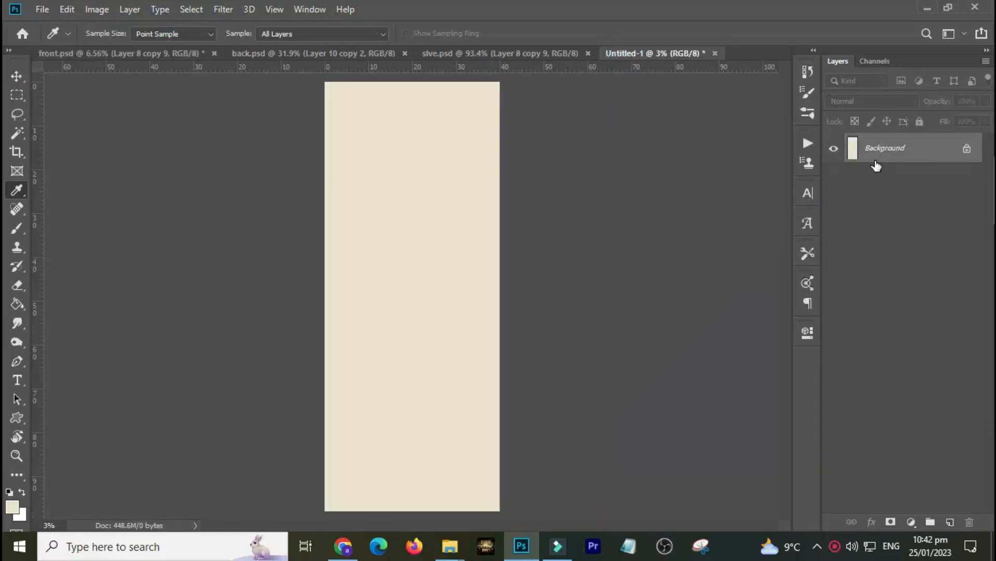
Copy the swirl pattern layer from the back design into the new document.
key(v)
click(349, 54)
drag(349, 164, 484, 134)
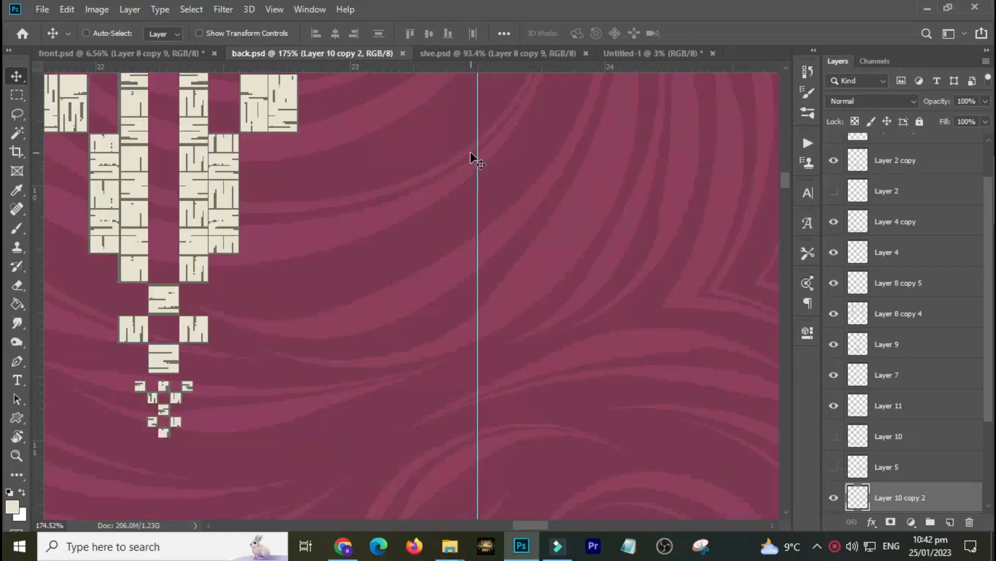
drag(410, 182, 668, 229)
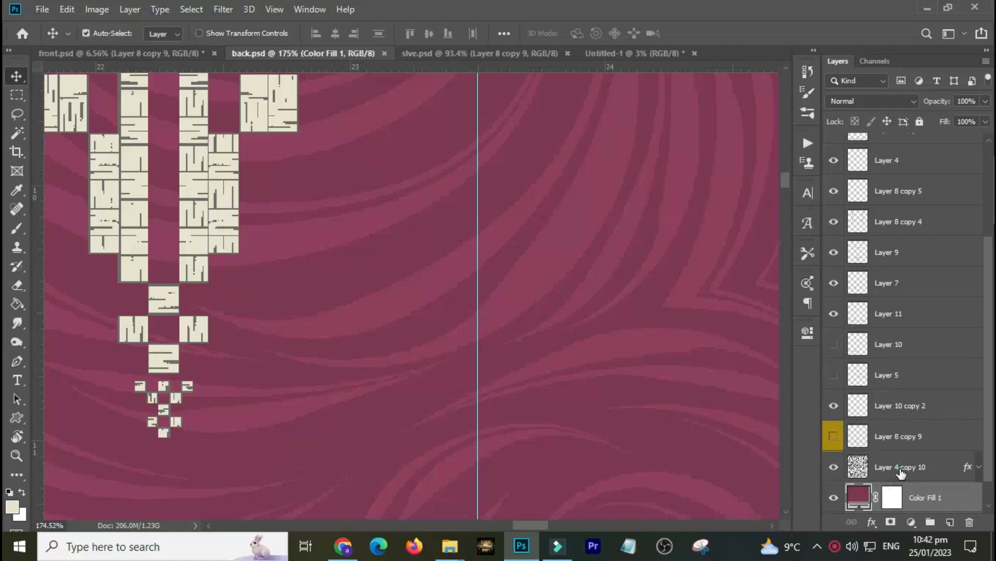
click(871, 469)
drag(414, 203, 510, 118)
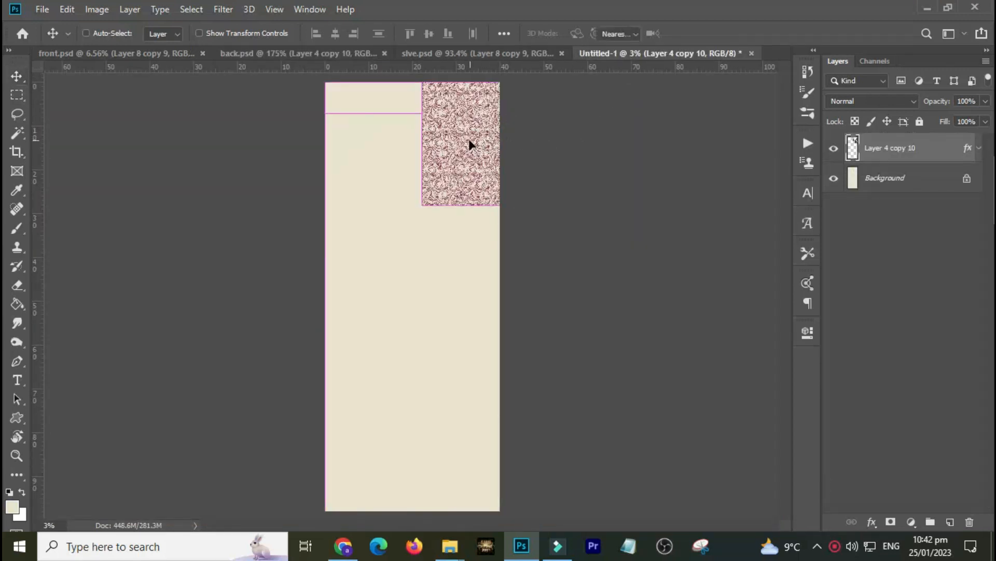
Scale the swirl pattern up with Free Transform until it covers the whole new canvas.
key(ctrl+t)
drag(478, 128, 378, 163)
drag(326, 239, 150, 511)
drag(254, 346, 326, 358)
double_click(326, 358)
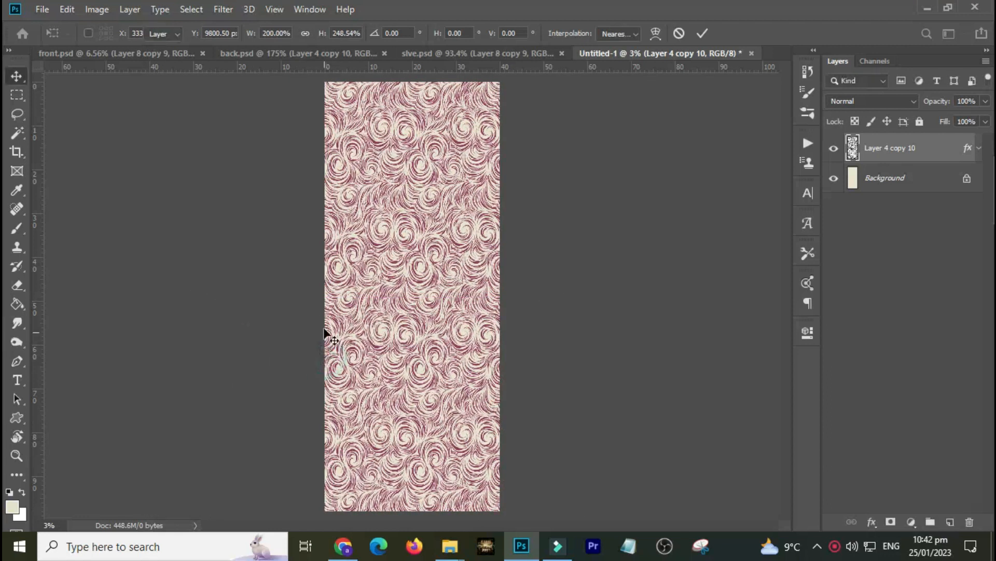
Centre the pattern horizontally on the canvas, deselect, and rescale it to fit the canvas edges.
key(ctrl+a)
click(335, 34)
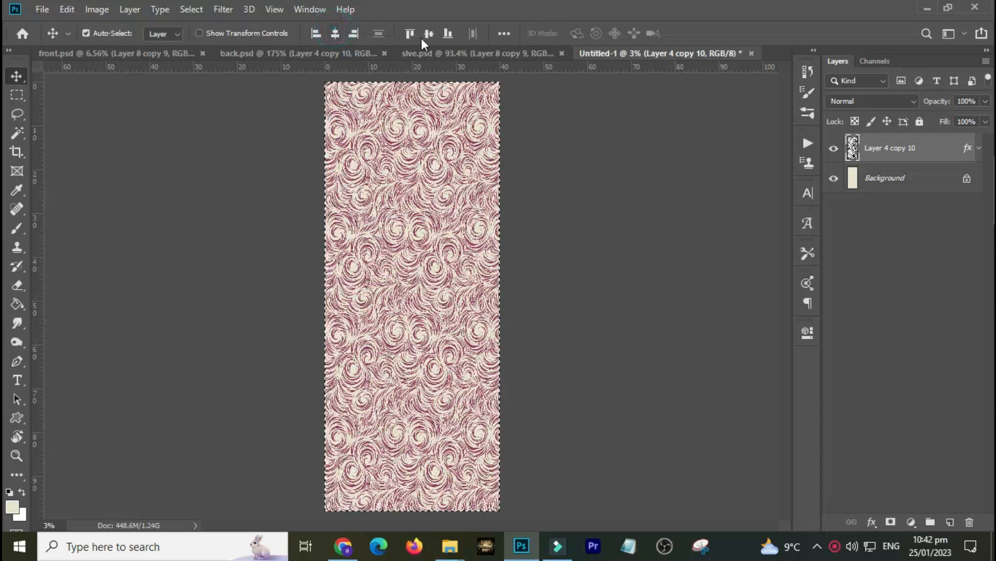
key(ctrl+d)
key(ctrl+t)
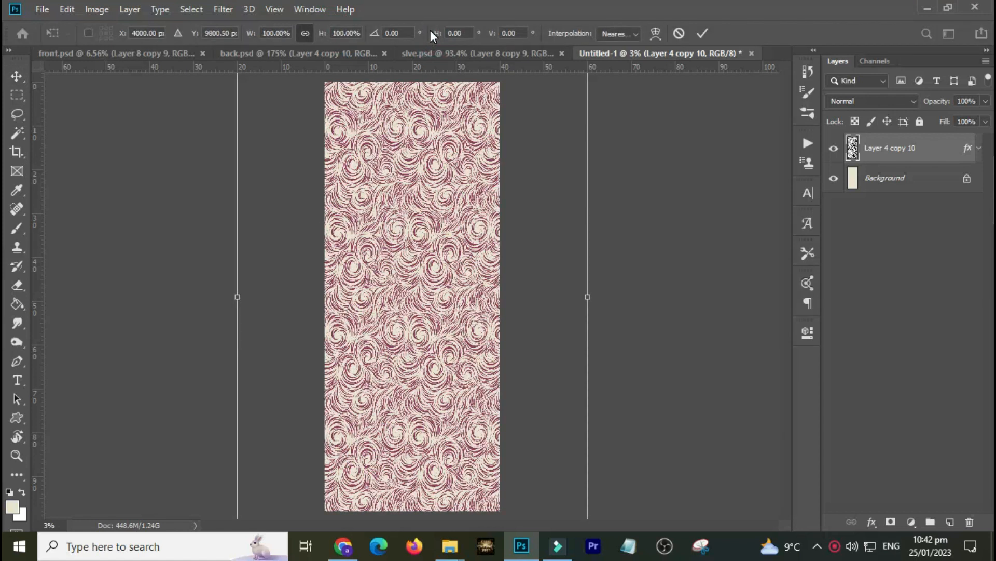
mouse_move(252, 84)
mouse_down()
mouse_move(269, 95)
mouse_move(257, 95)
mouse_up()
drag(571, 507, 555, 494)
double_click(519, 468)
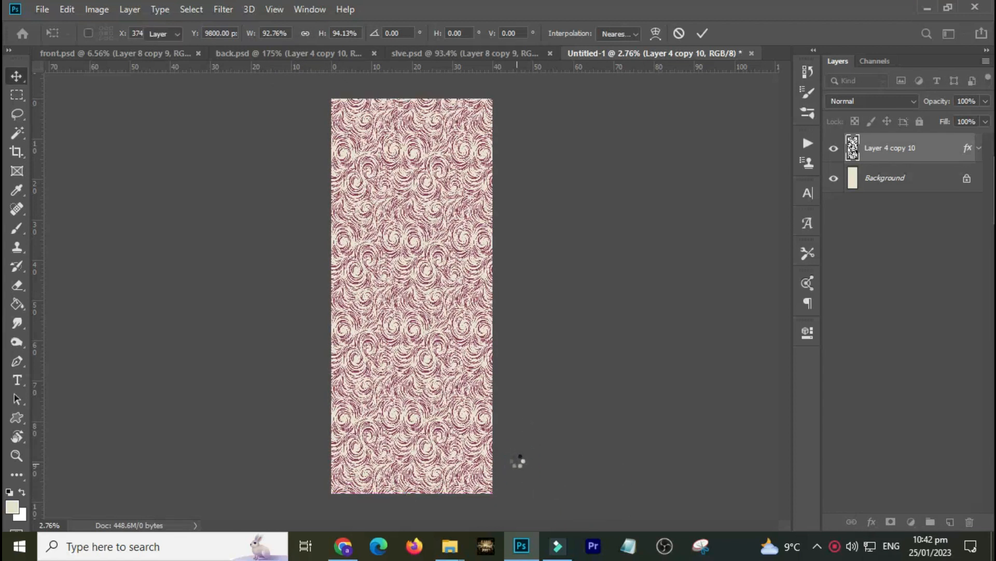
Change the pattern's Color Overlay to a slightly darker cream sampled from the canvas.
double_click(966, 149)
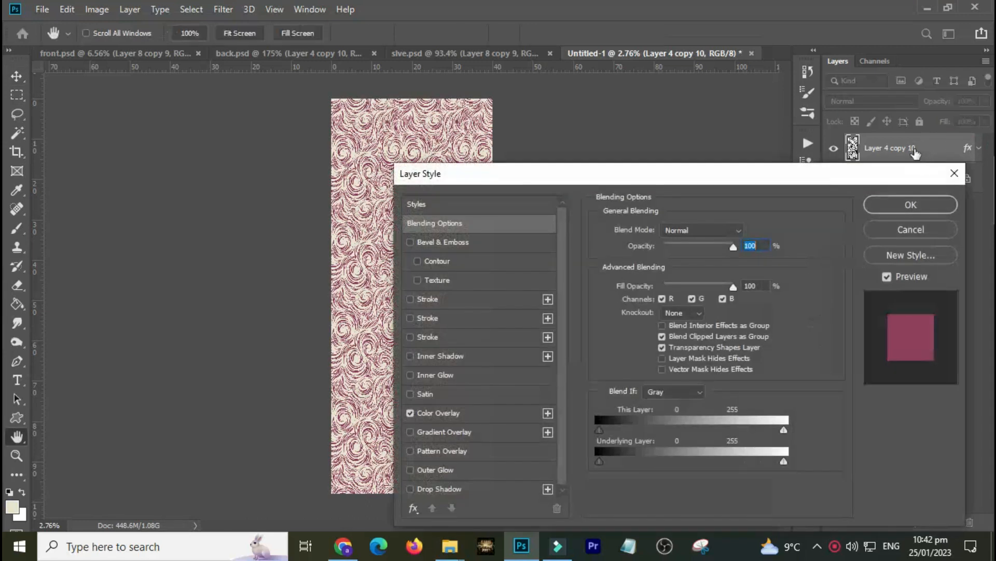
drag(778, 174, 883, 85)
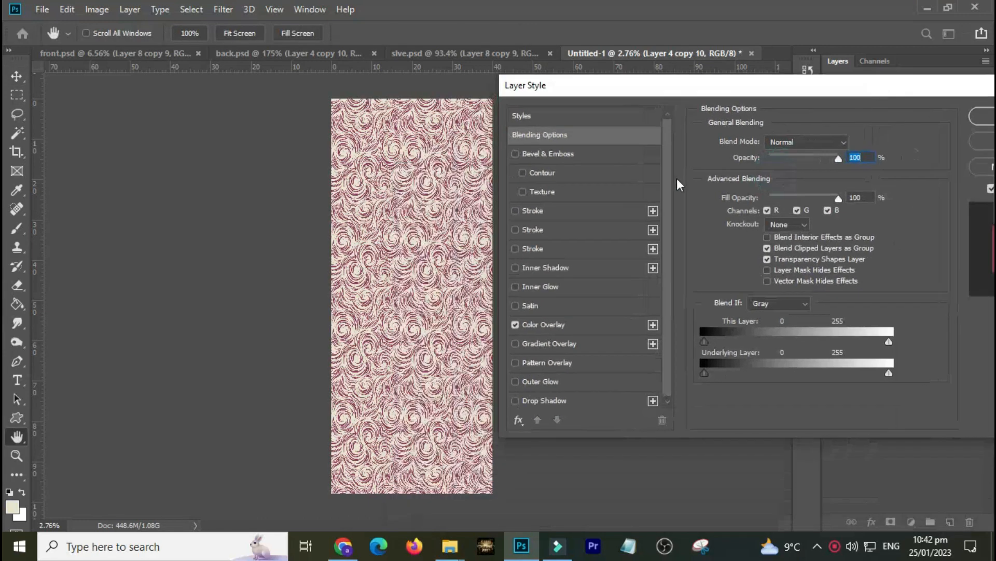
click(552, 326)
click(848, 145)
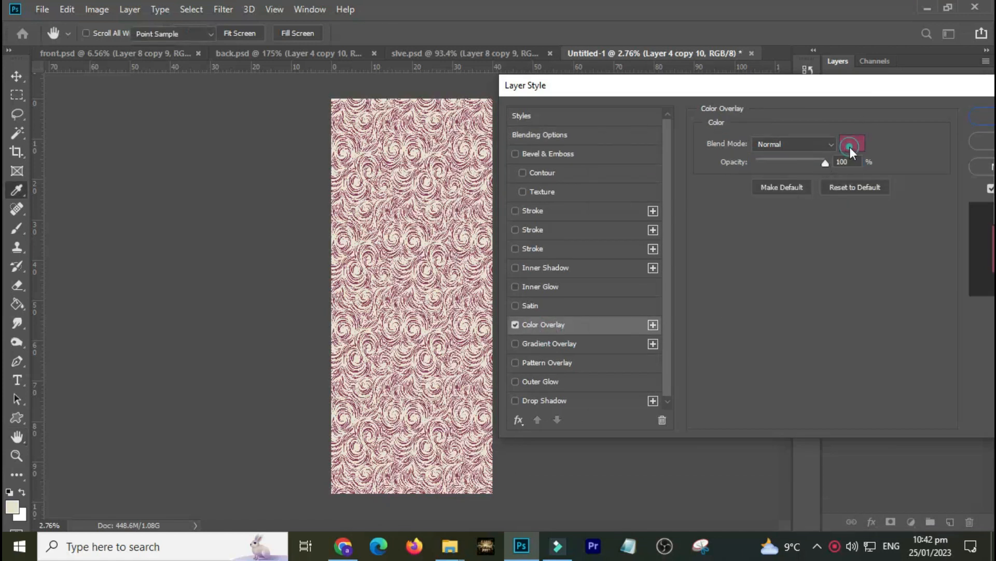
click(418, 237)
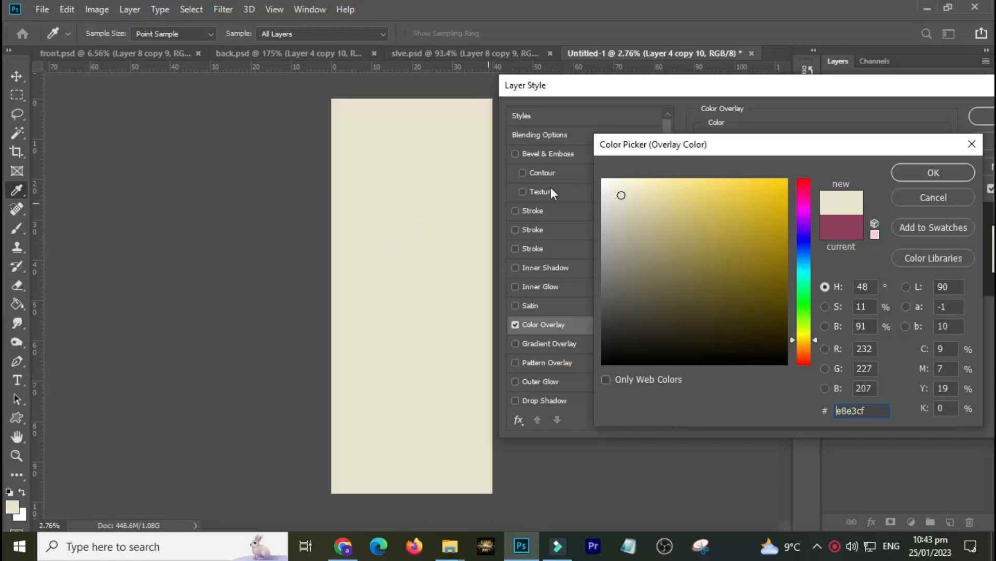
drag(625, 196, 636, 208)
key(Return)
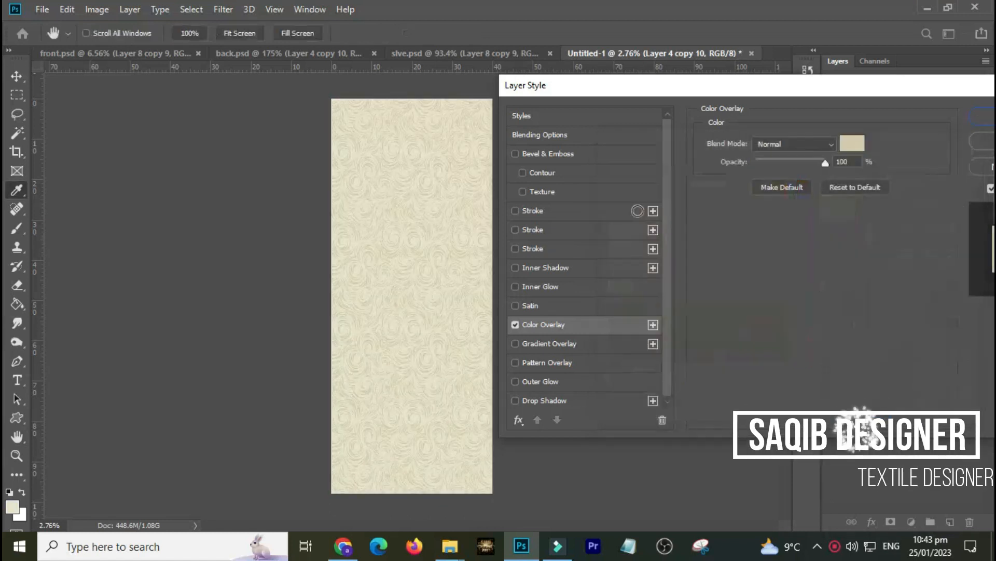
key(Return)
key(ctrl+0)
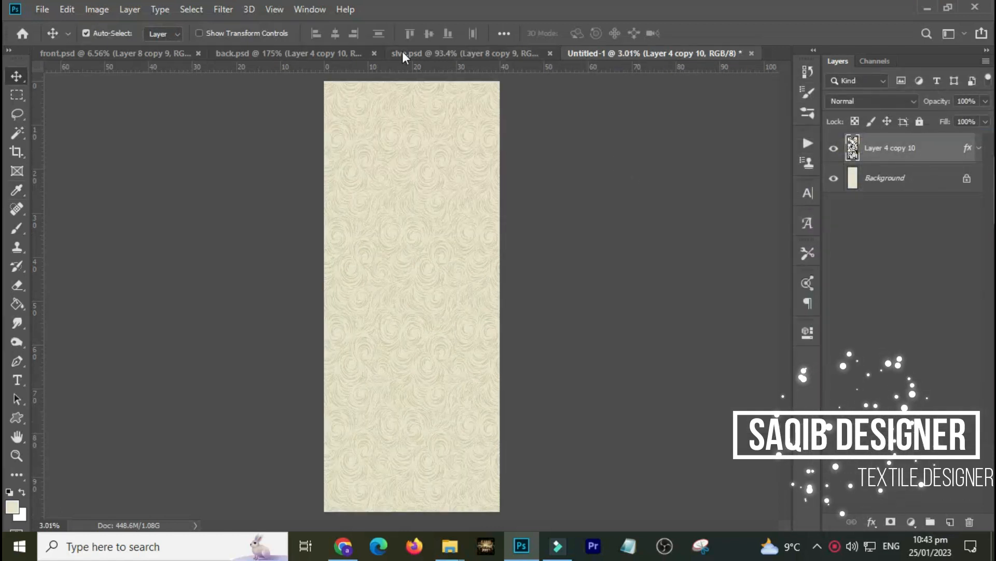
Select the two bottom border layers in the back design and merge them.
click(327, 55)
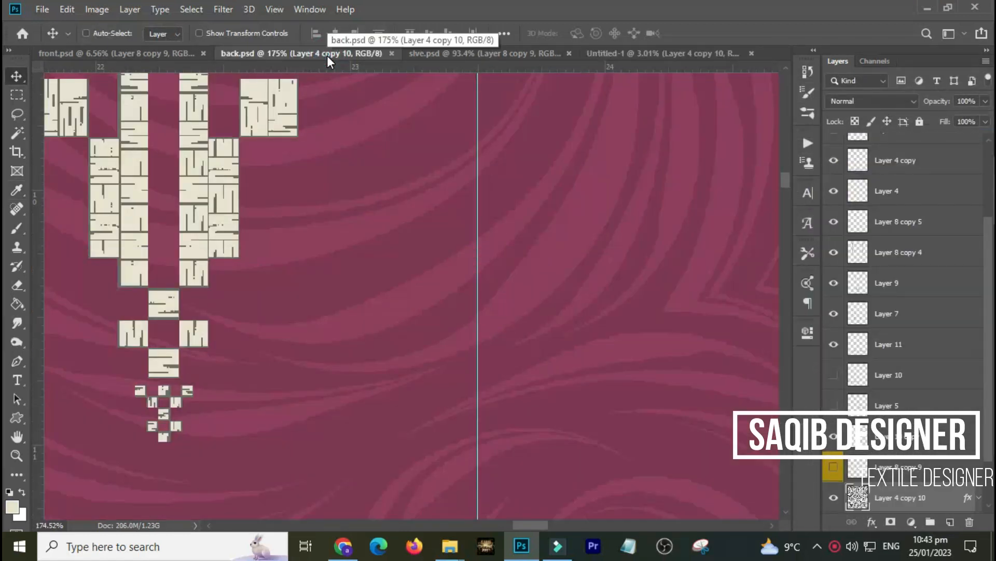
key(ctrl+0)
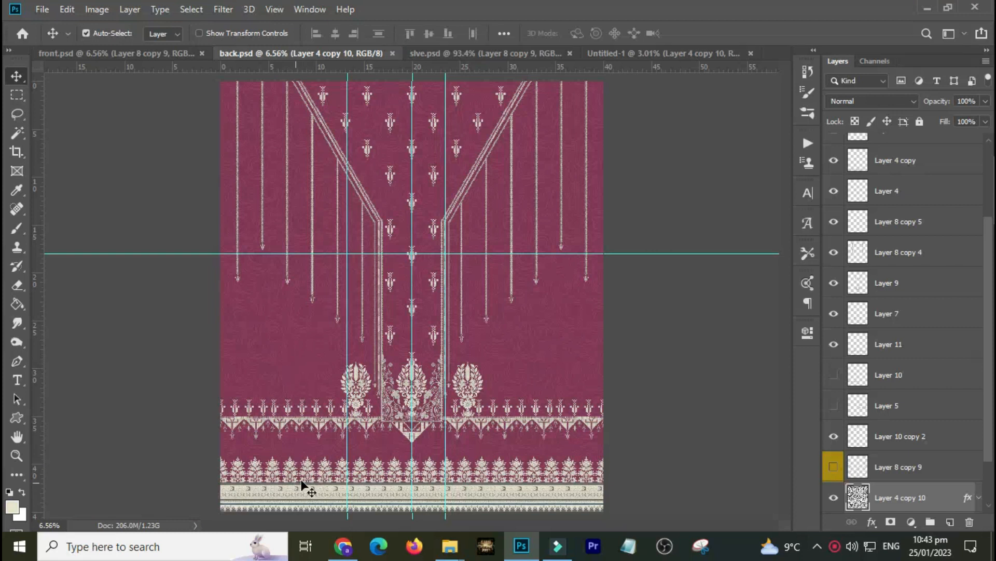
drag(310, 470, 270, 488)
key(ctrl+space)
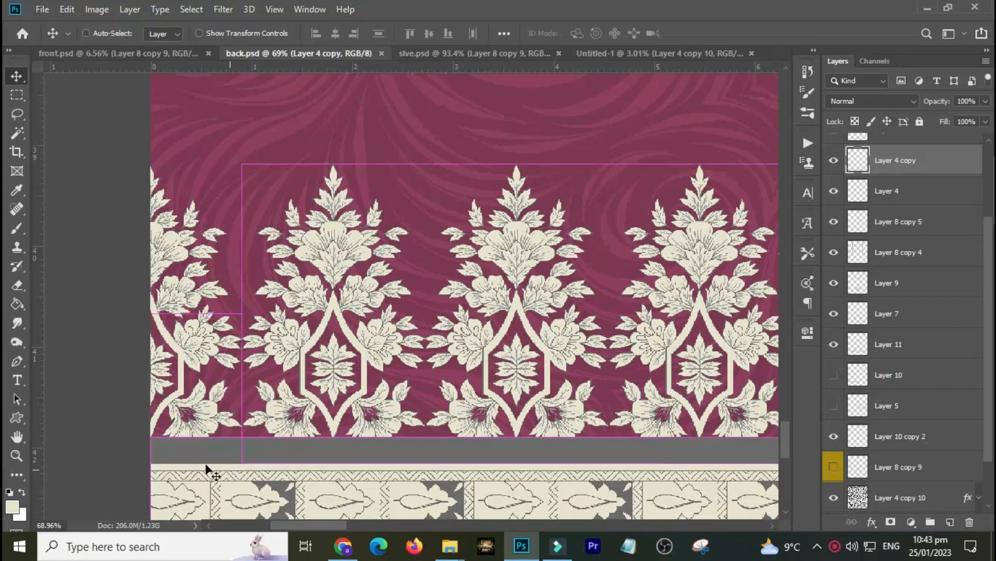
shift+click(192, 322)
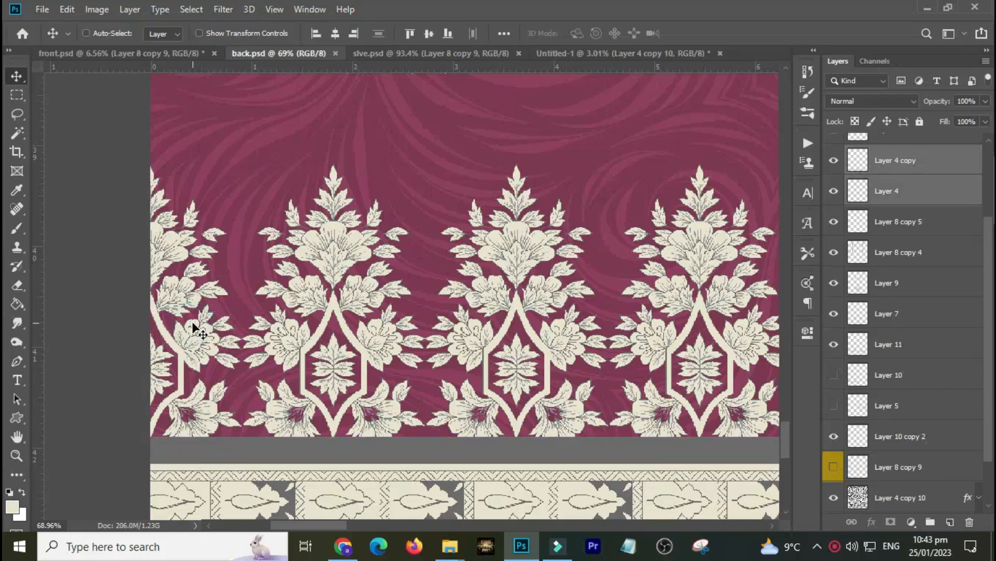
key(ctrl+e)
Drag the border layers from the back design into the new document.
key(ctrl+0)
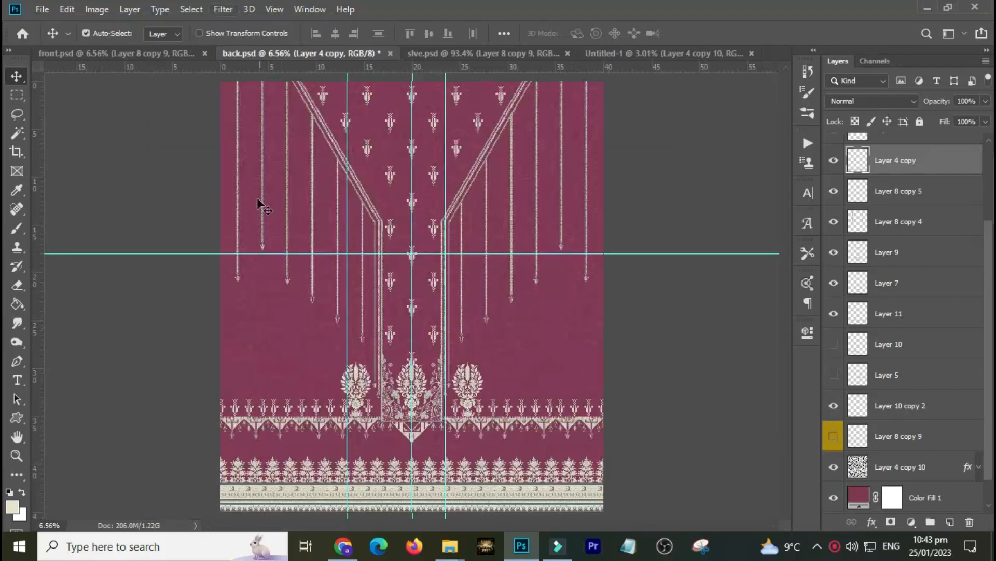
drag(279, 483, 314, 401)
key(ctrl+z)
drag(301, 490, 390, 493)
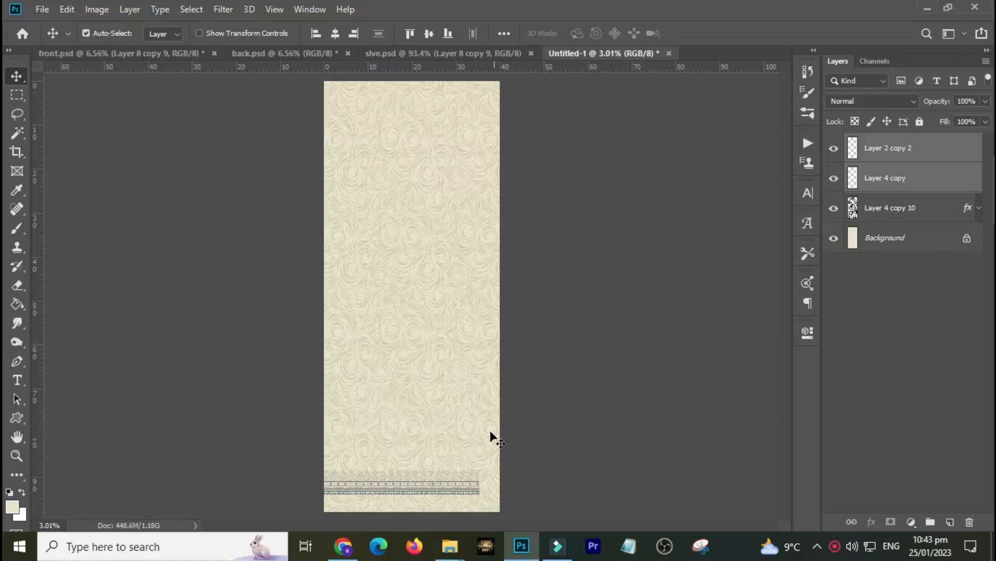
Move and stretch the border band across the bottom of the new document, then merge its layers.
drag(295, 450, 340, 395)
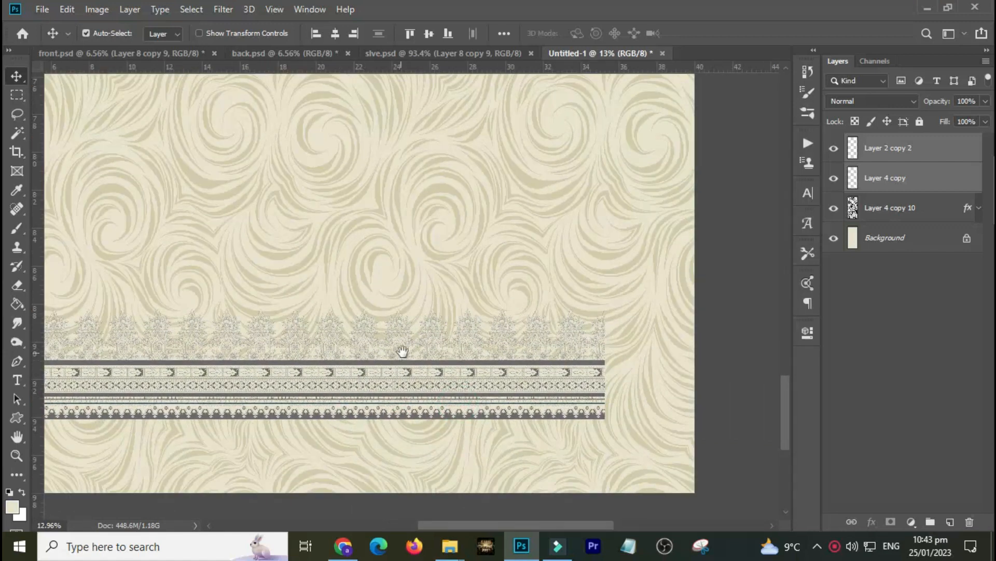
key(ctrl+minus)
key(ctrl+minus)
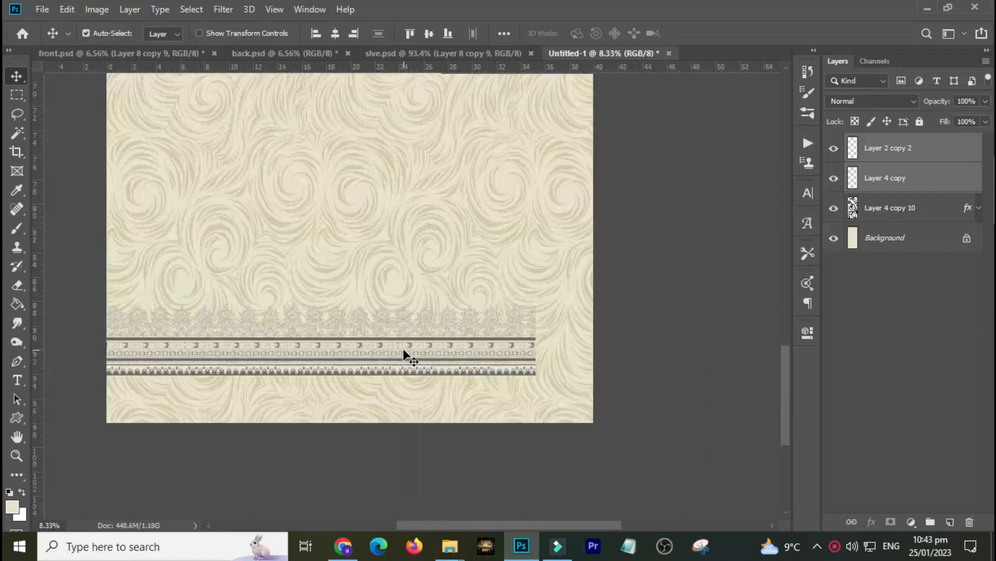
drag(358, 359, 373, 376)
key(ctrl+t)
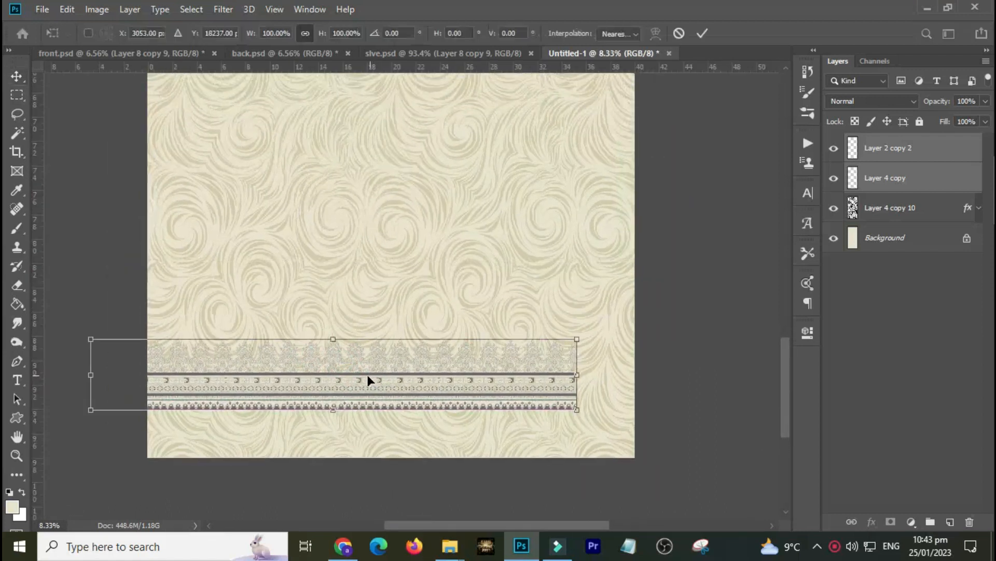
drag(286, 376, 345, 402)
mouse_move(633, 365)
mouse_down()
mouse_move(612, 379)
mouse_move(622, 374)
mouse_up()
double_click(593, 387)
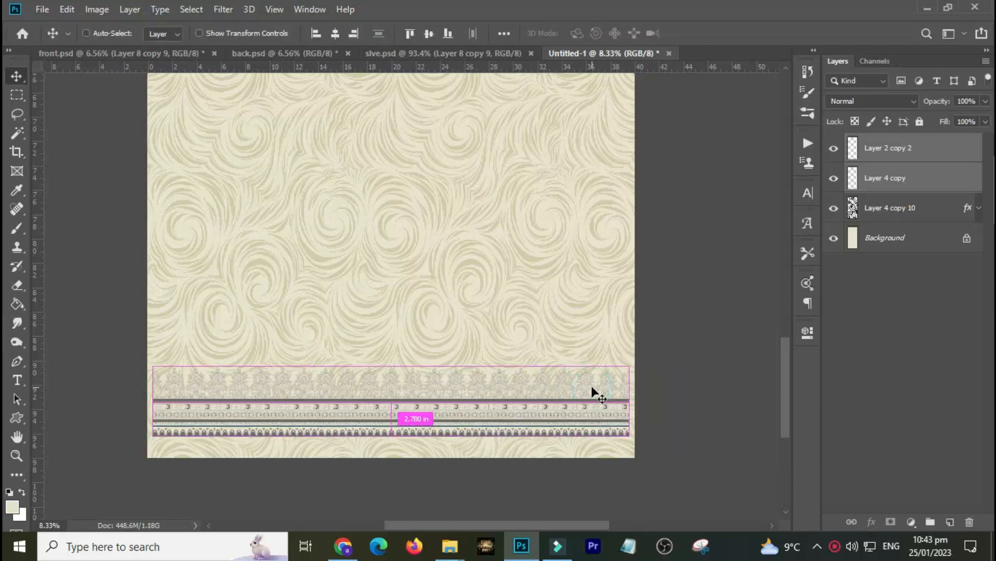
key(ctrl+e)
Sample the maroon background colour from the sleeve design and return to the new document.
drag(559, 342, 409, 55)
click(409, 55)
key(i)
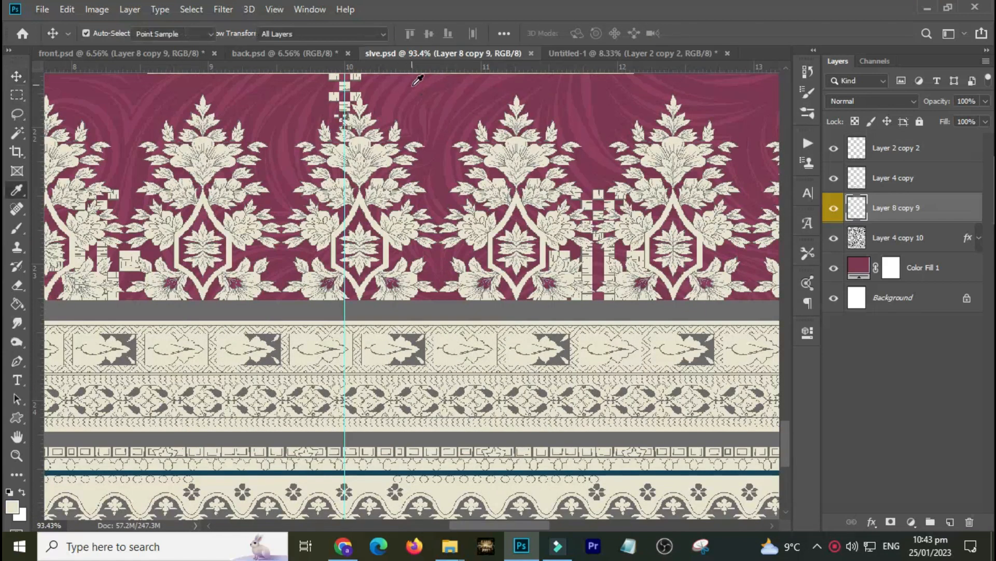
click(444, 116)
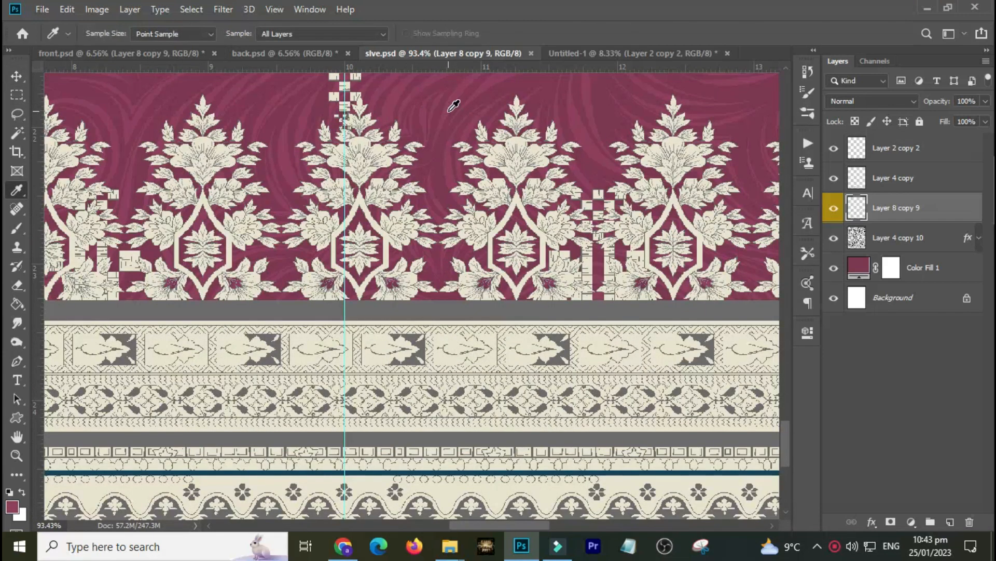
click(568, 54)
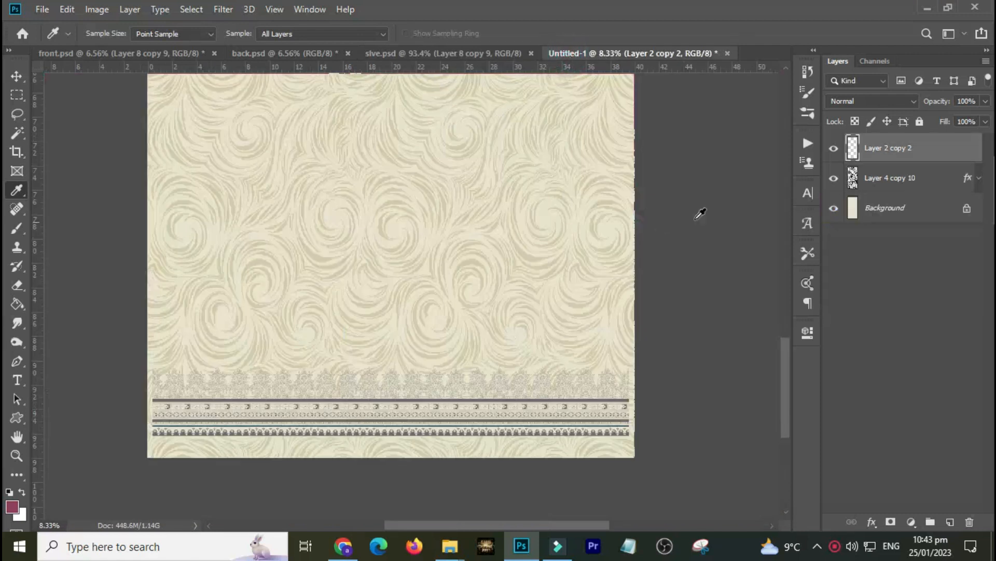
Colorize the bottom border band with Hue/Saturation at hue 335, saturation +55 and lightness -52.
key(ctrl+u)
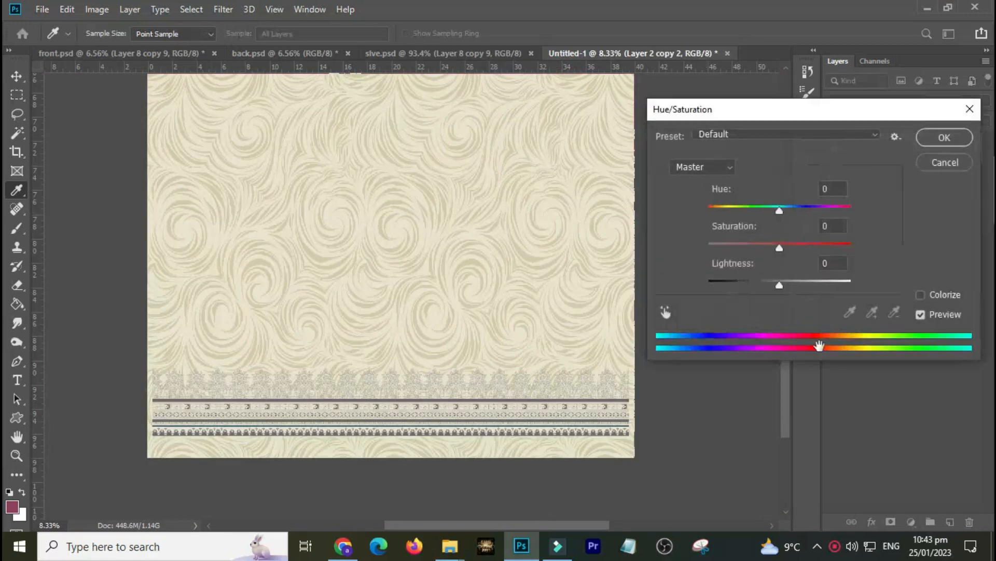
click(922, 297)
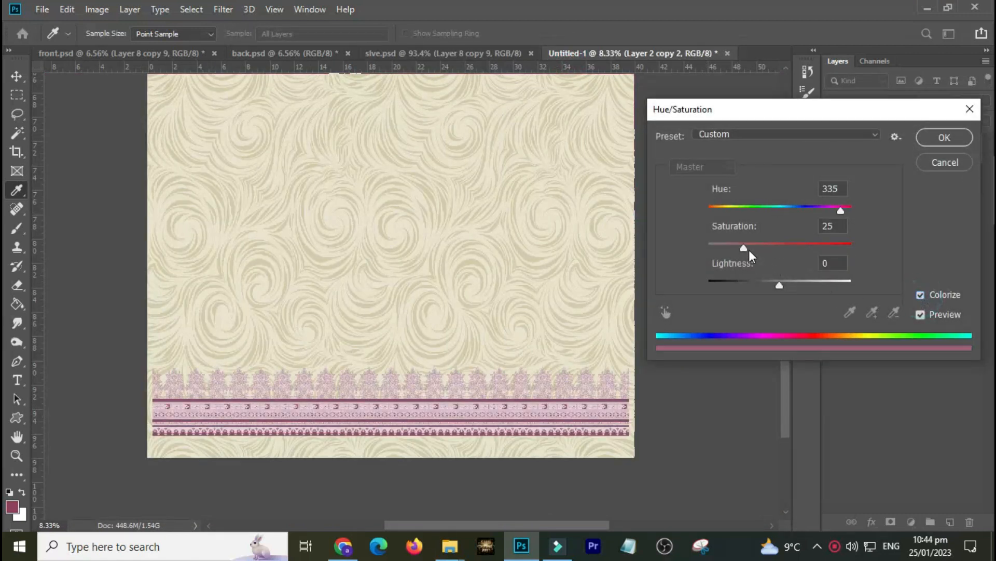
drag(746, 247, 783, 247)
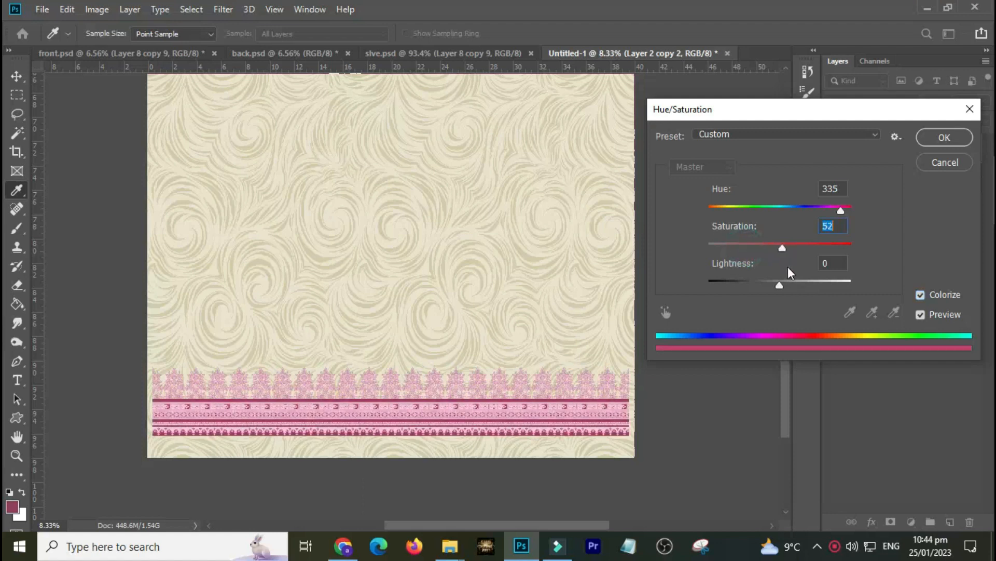
drag(779, 285, 743, 285)
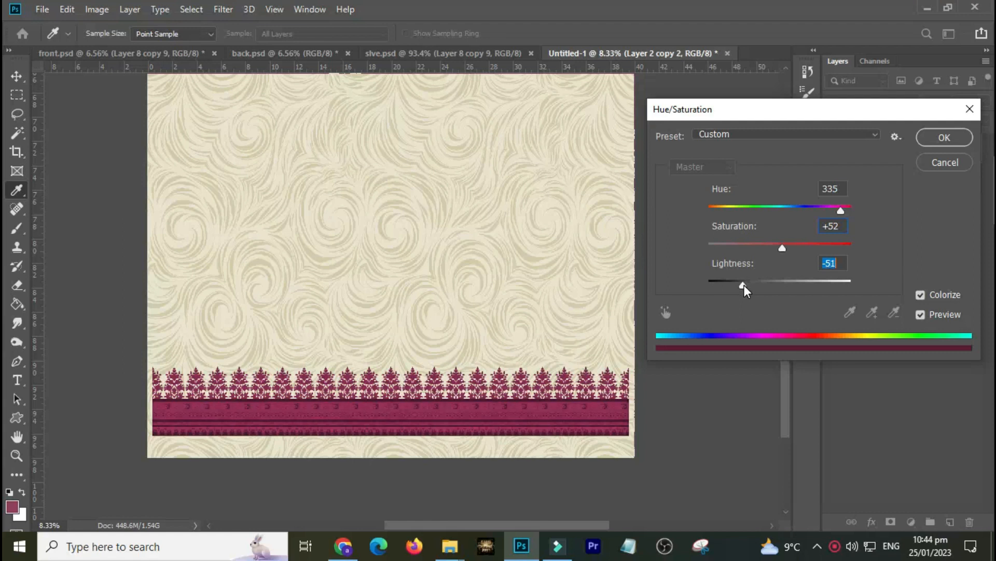
click(783, 247)
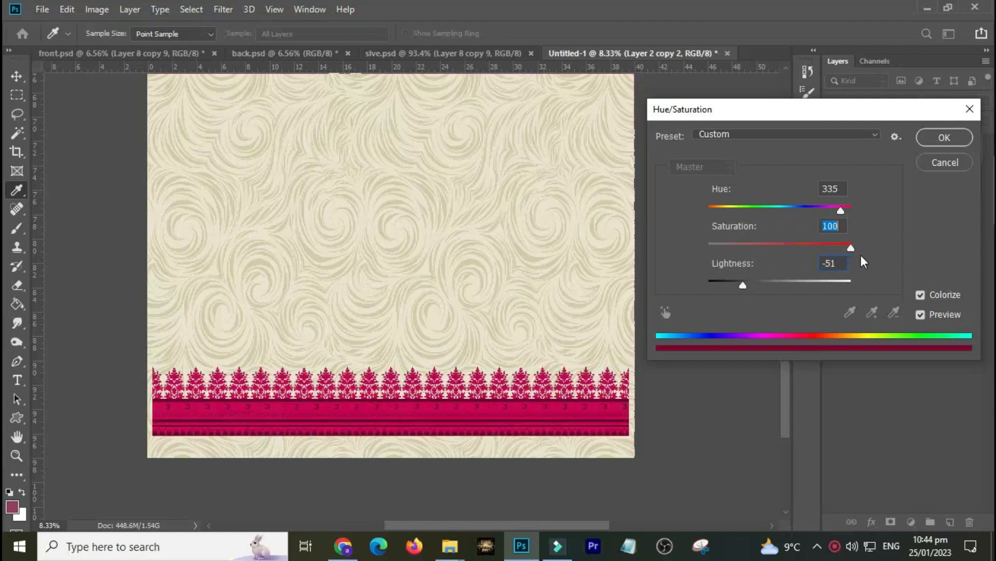
drag(795, 247, 789, 247)
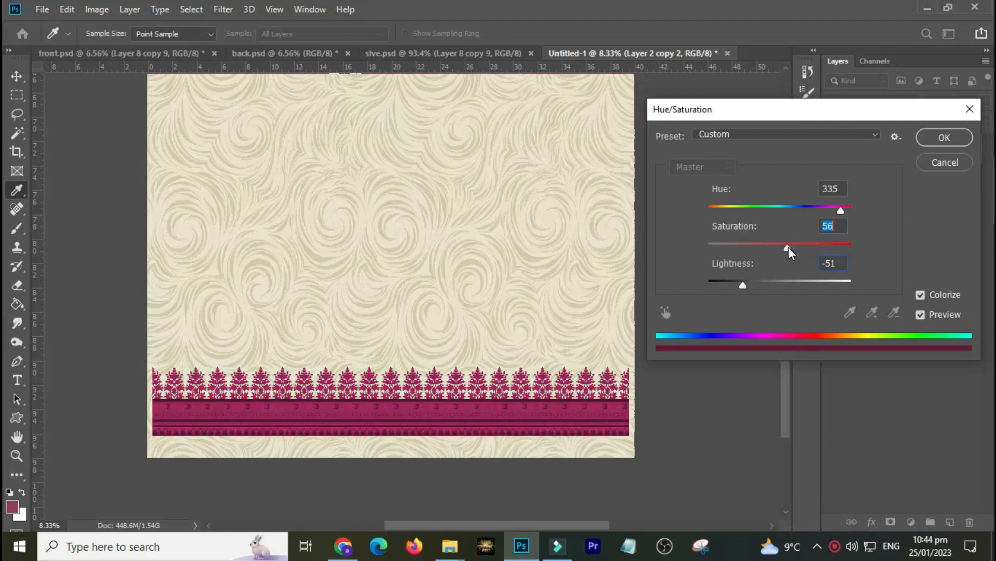
drag(742, 286, 738, 288)
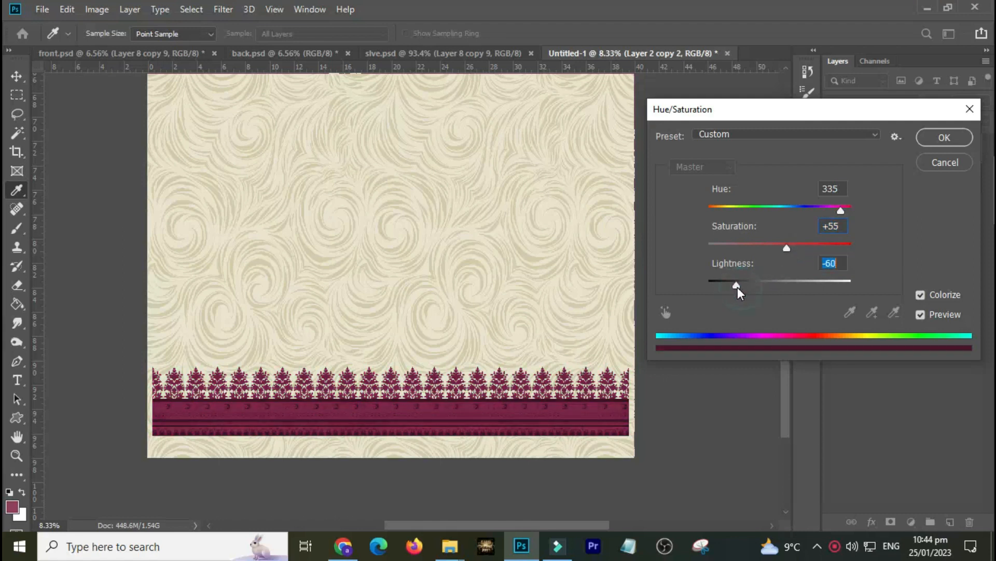
ctrl+click(478, 394)
ctrl+click(479, 393)
ctrl+click(479, 394)
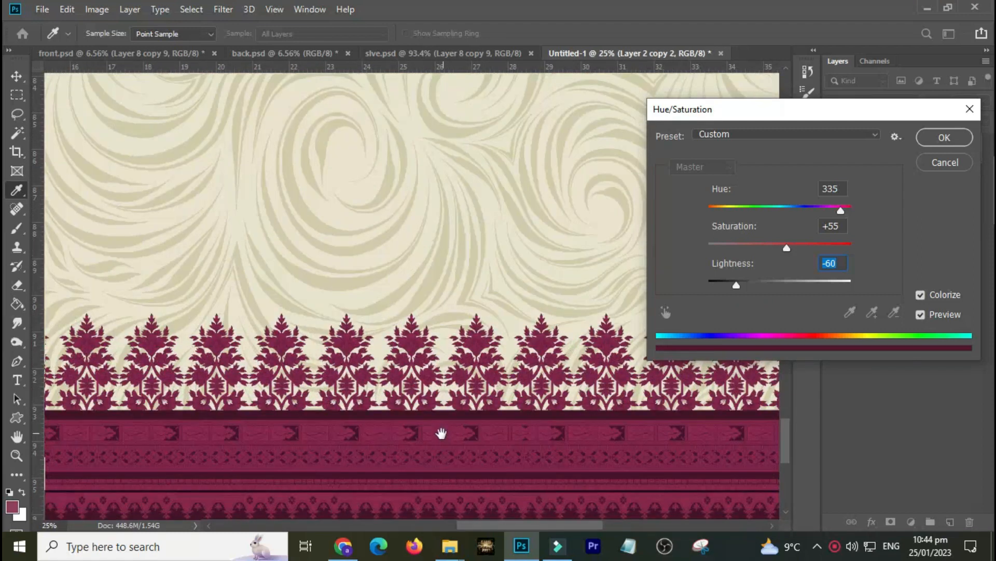
drag(441, 434, 428, 378)
drag(737, 283, 739, 283)
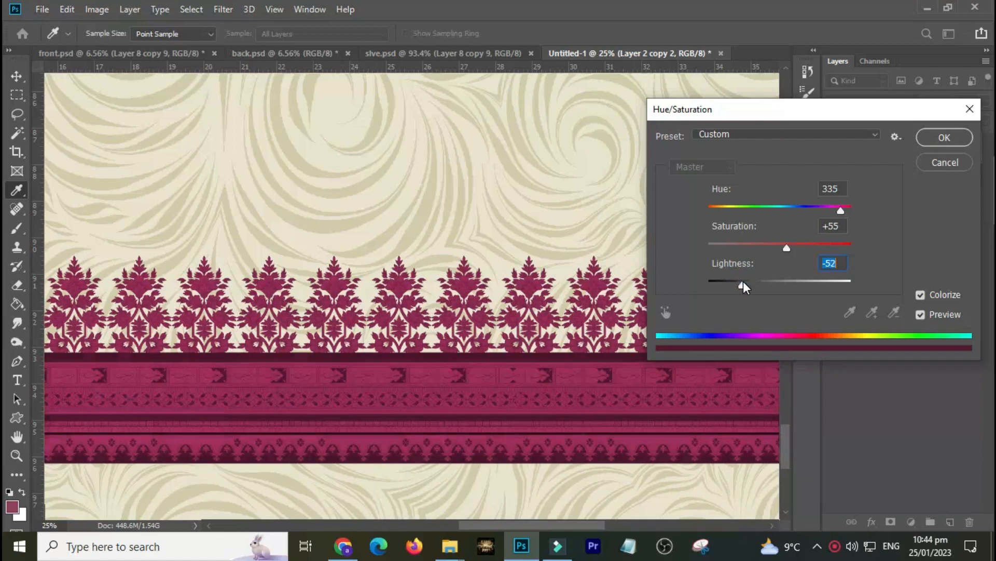
key(Return)
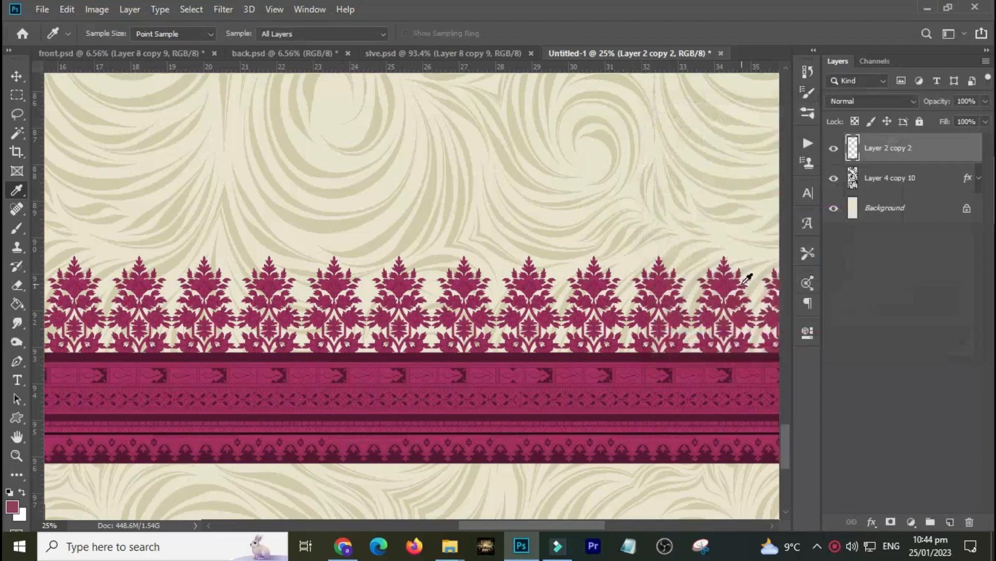
Flip the recoloured border band vertically with Free Transform.
key(ctrl+0)
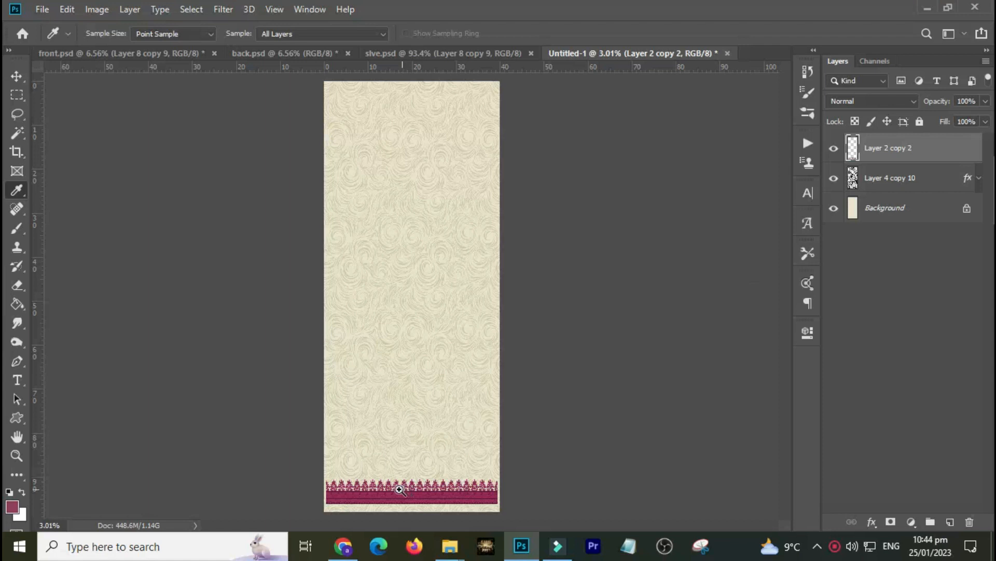
drag(303, 462, 534, 504)
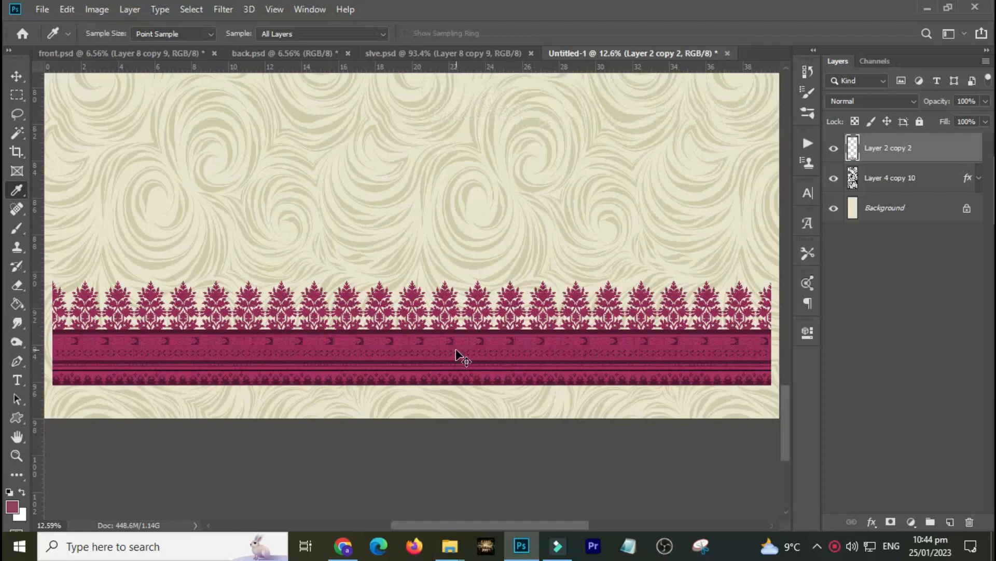
key(ctrl+t)
right_click(435, 325)
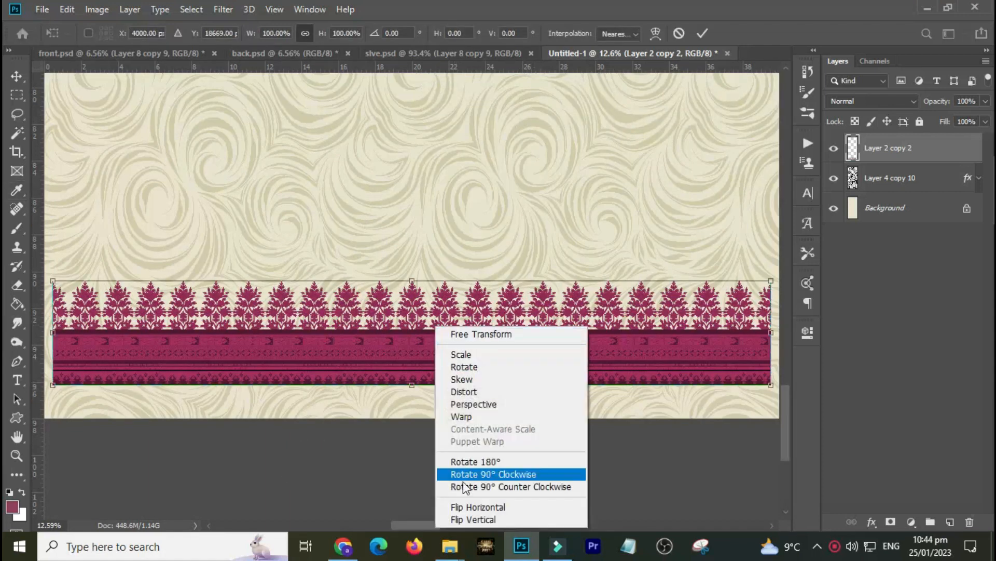
click(473, 519)
double_click(442, 330)
Shift the border band about 27 in sideways, duplicate it to fill the gap, and merge the copies.
key(i)
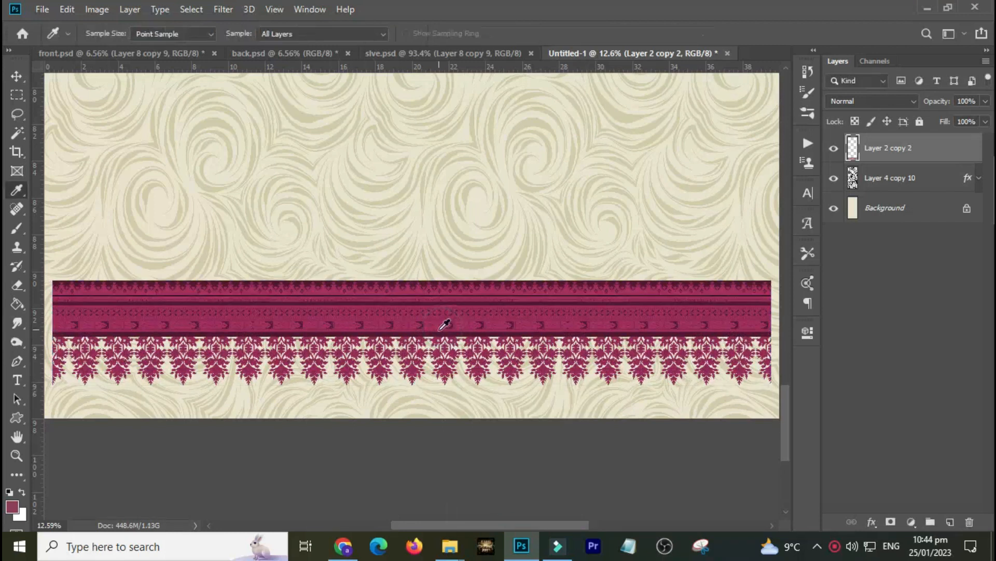
key(v)
drag(441, 321, 650, 318)
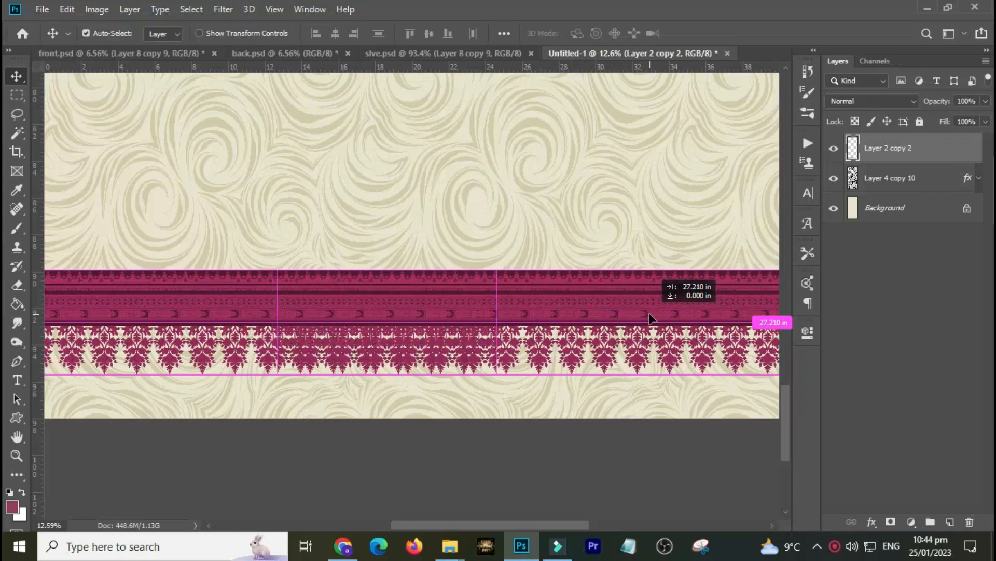
key(ctrl+j)
drag(334, 303, 557, 300)
key(ctrl+e)
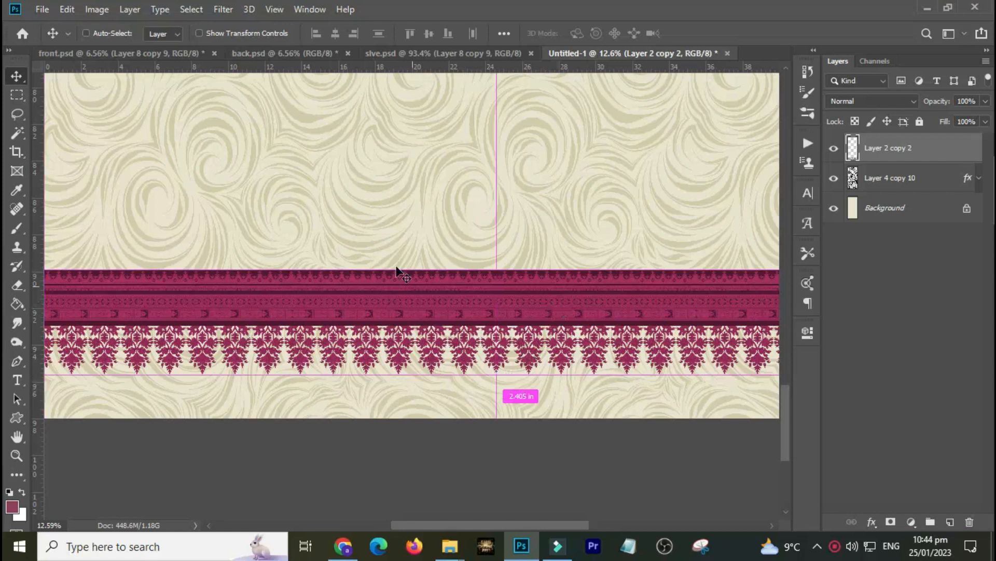
Align the border band to the document's left edge, then nudge it slightly to the right.
key(ctrl+0)
drag(280, 456, 403, 508)
drag(396, 469, 527, 417)
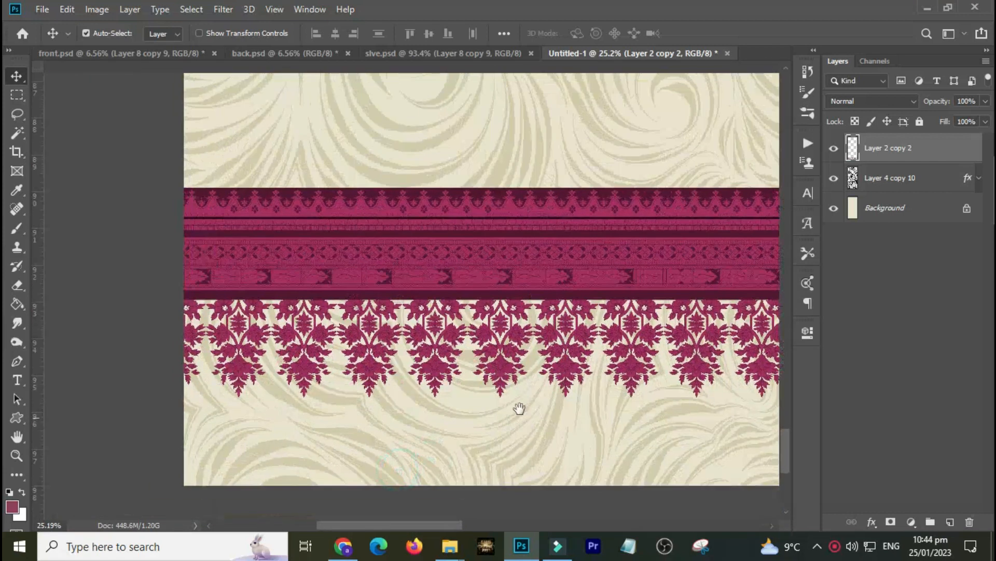
drag(322, 258, 534, 347)
key(ctrl+a)
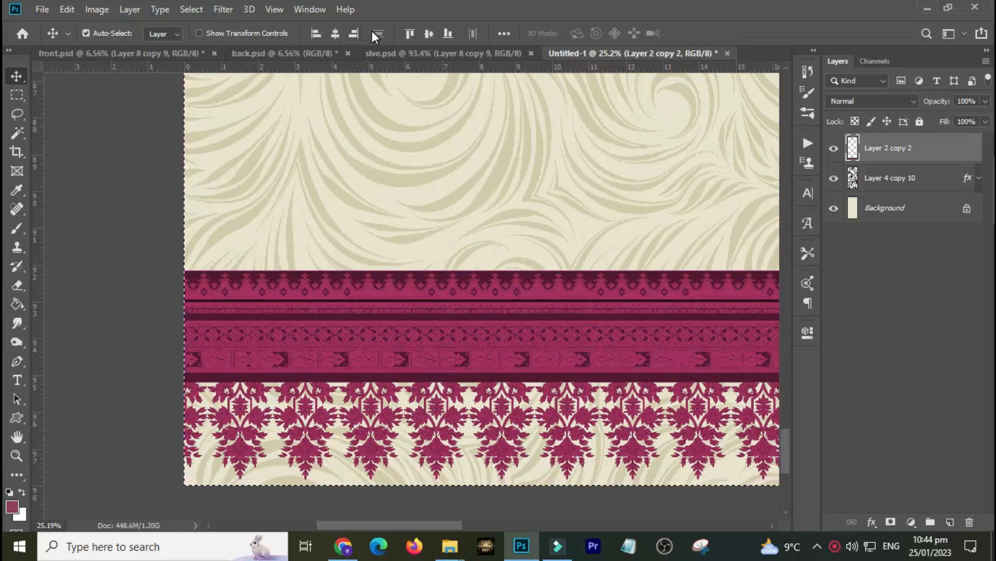
click(318, 36)
drag(260, 321, 293, 318)
Draw a triangular pen path over the band's left end, turn it into a selection and delete it to cut a diagonal mitre.
key(p)
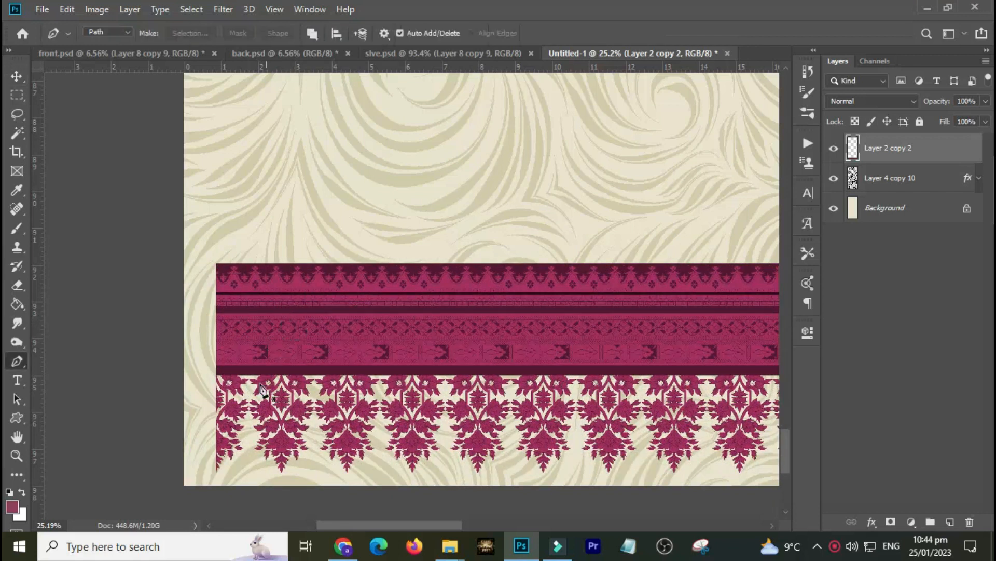
click(206, 485)
click(598, 161)
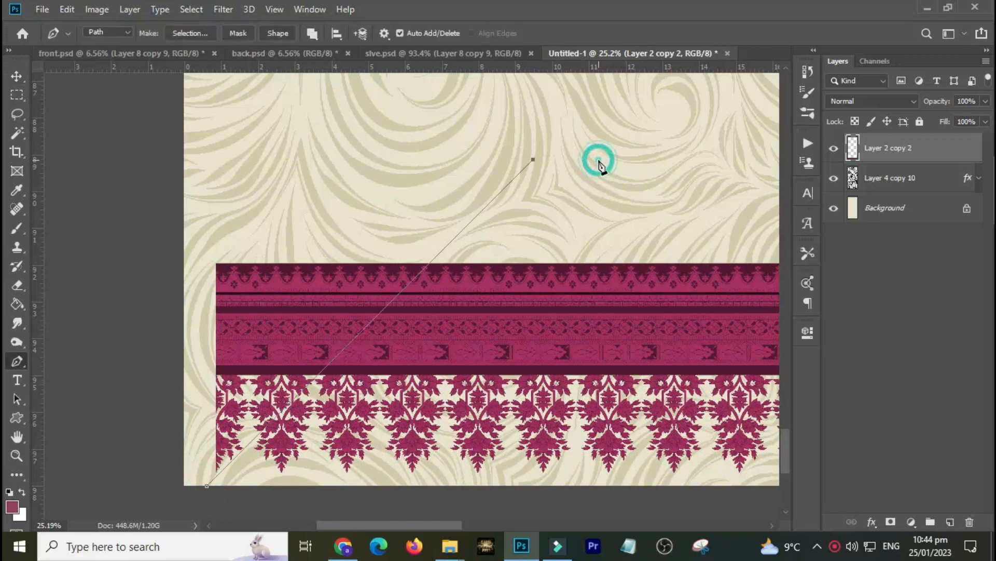
shift+click(126, 204)
shift+click(150, 474)
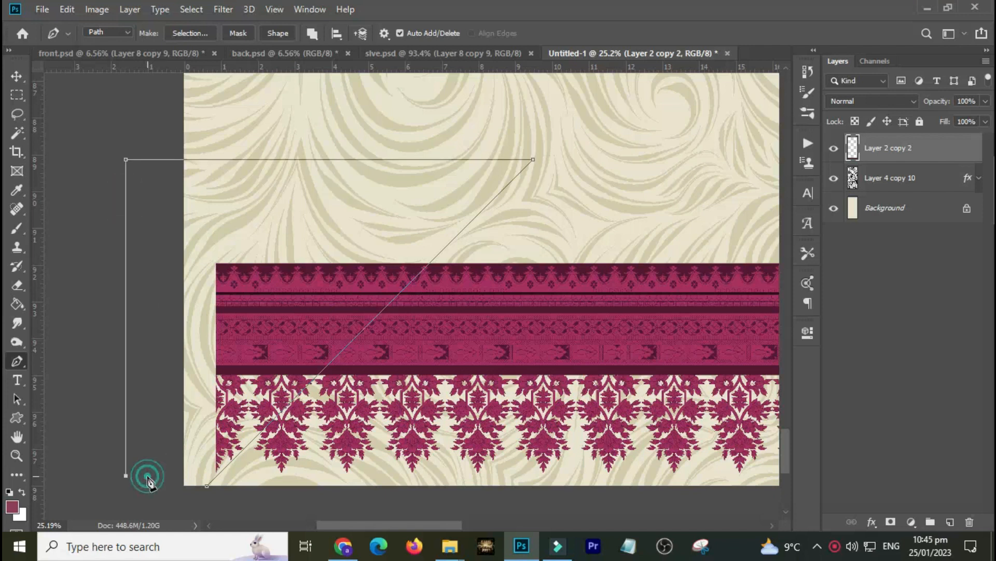
key(ctrl+Return)
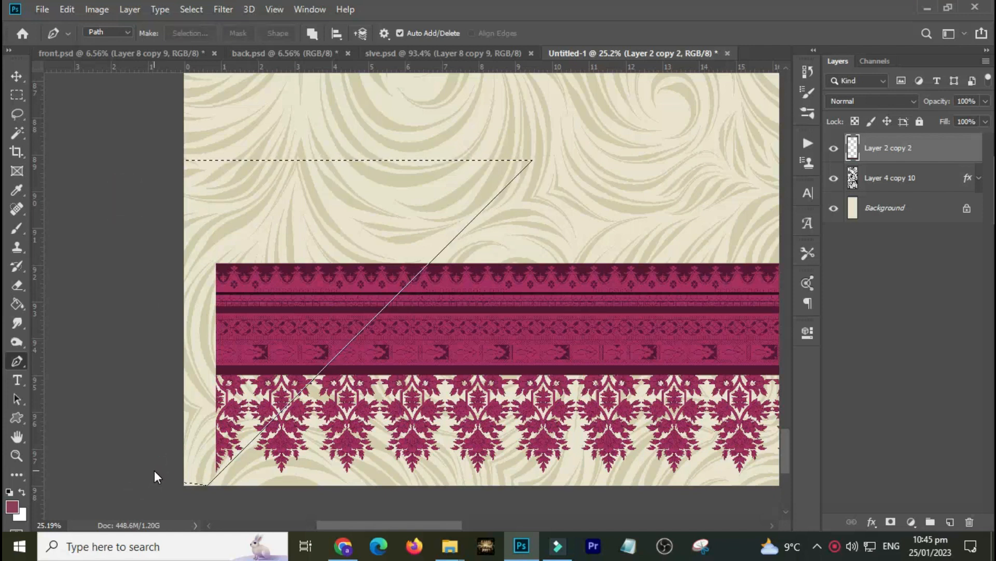
key(Delete)
key(ctrl+d)
Duplicate the mitred border band and rotate the copy 90° clockwise.
key(ctrl+j)
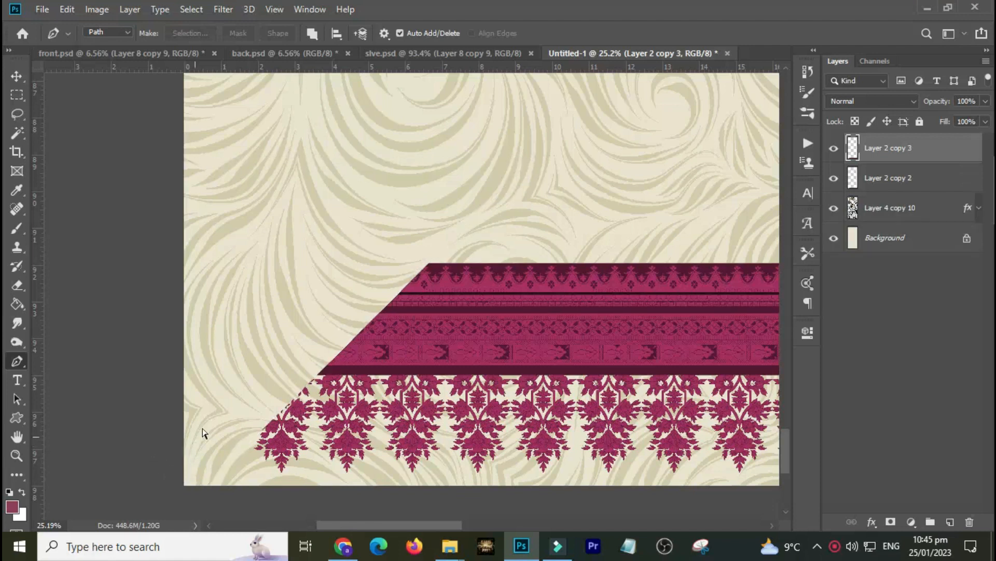
key(ctrl+t)
right_click(320, 349)
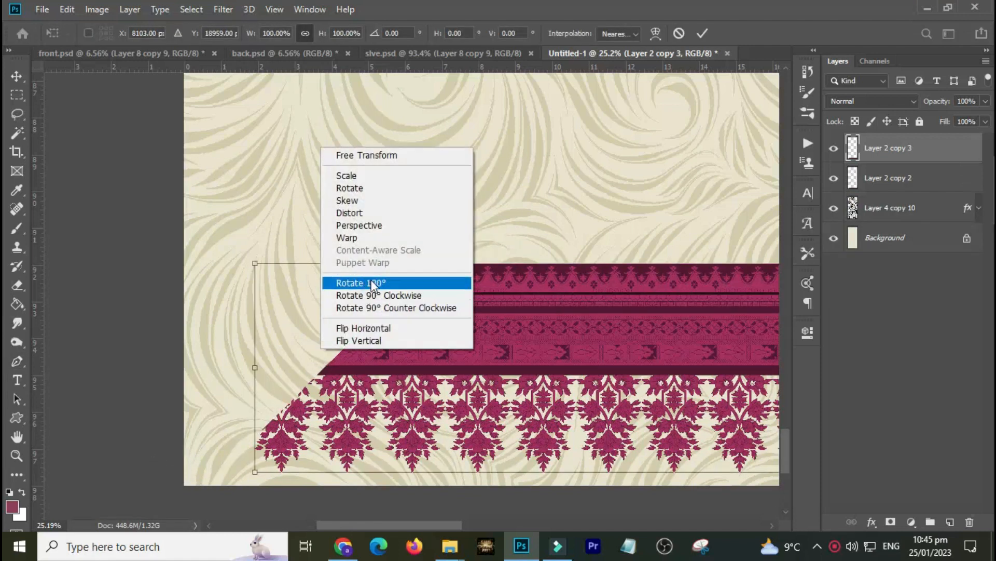
click(387, 295)
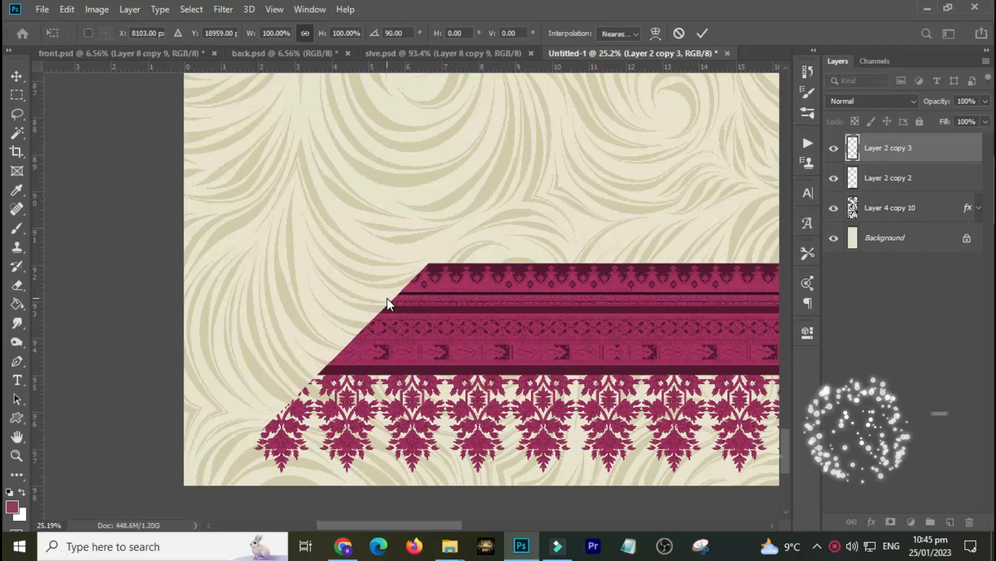
key(Return)
Align the rotated vertical border band to the document's left and bottom edges.
key(p)
key(v)
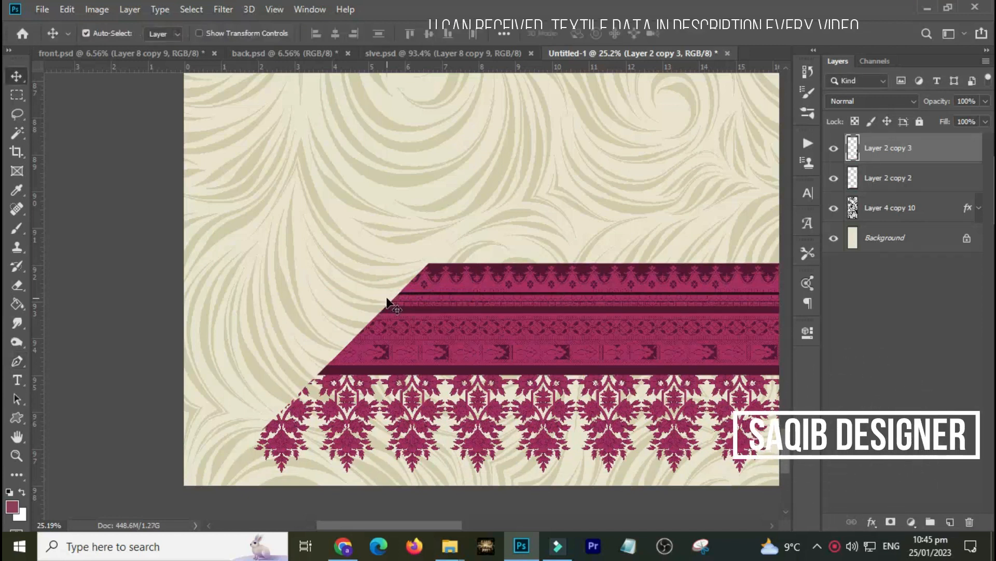
key(ctrl+a)
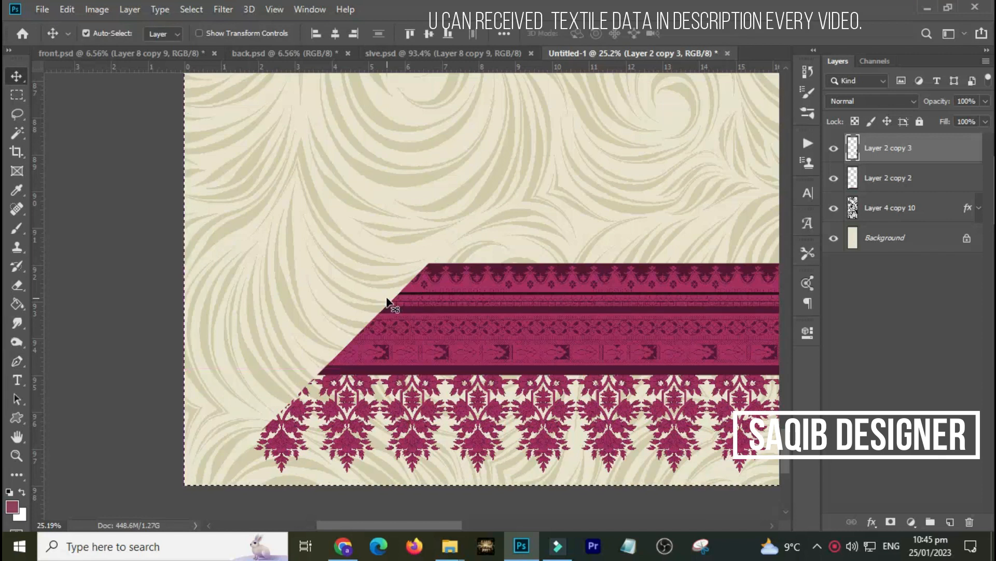
click(313, 35)
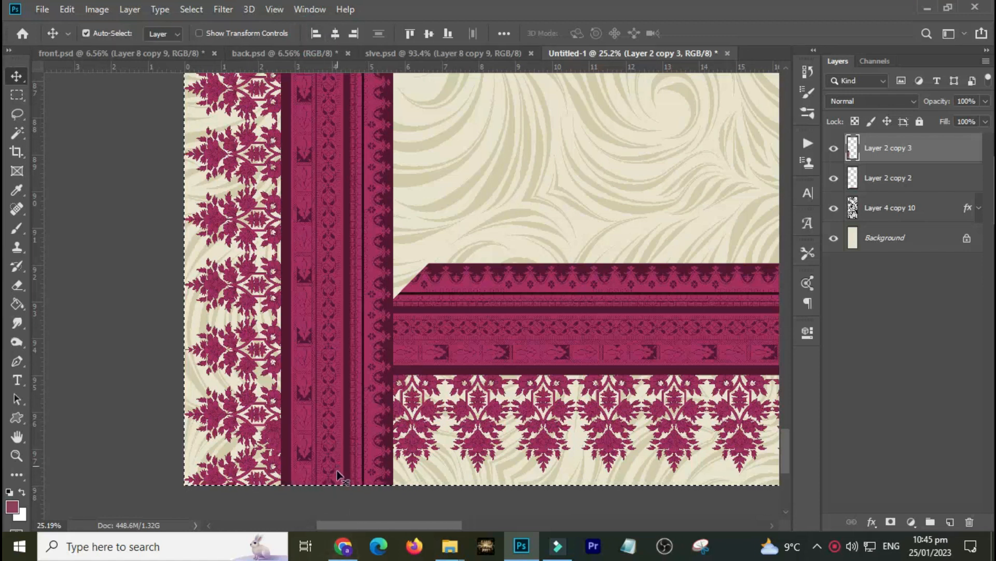
click(448, 35)
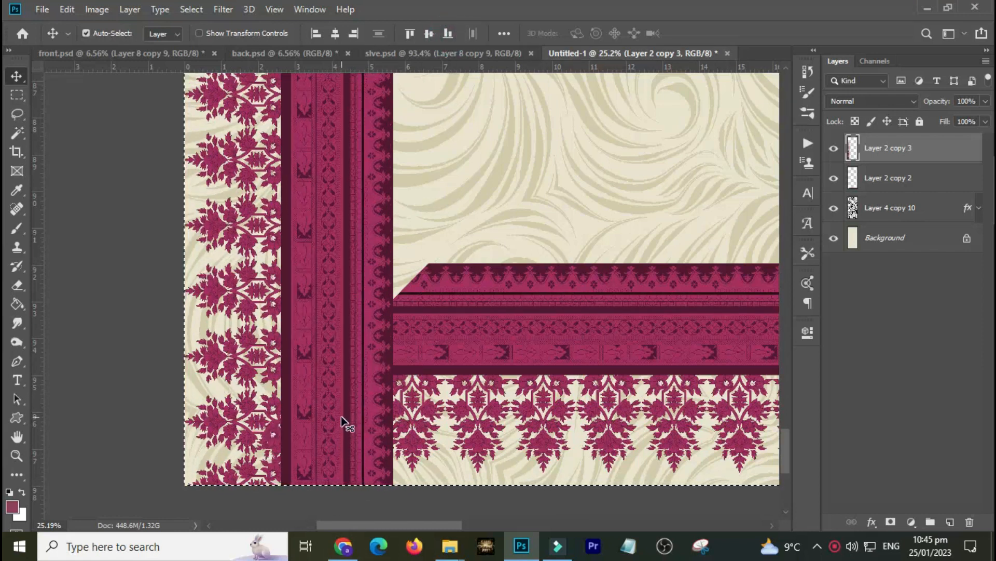
Align the horizontal border band to the document's bottom and left edges.
click(879, 180)
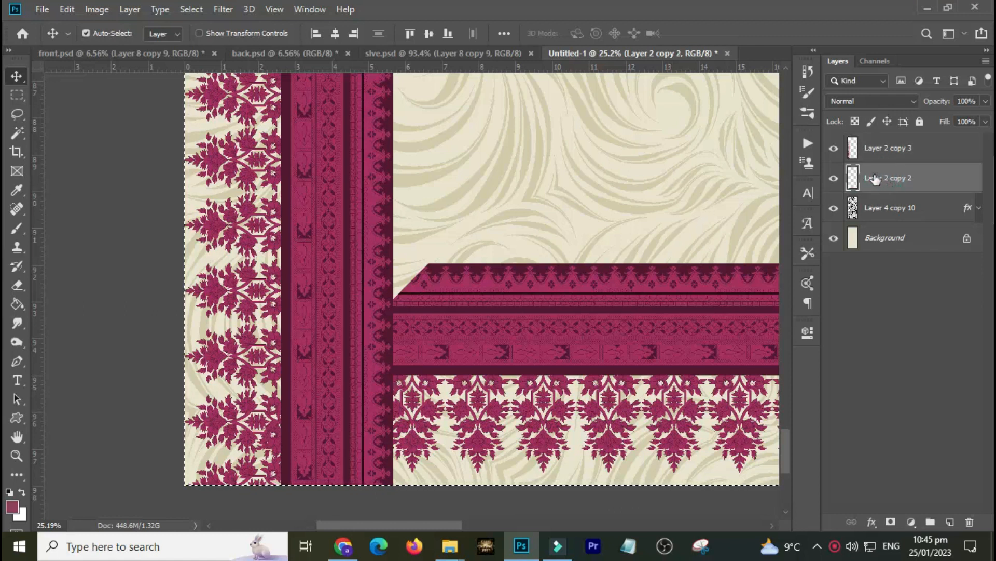
click(449, 35)
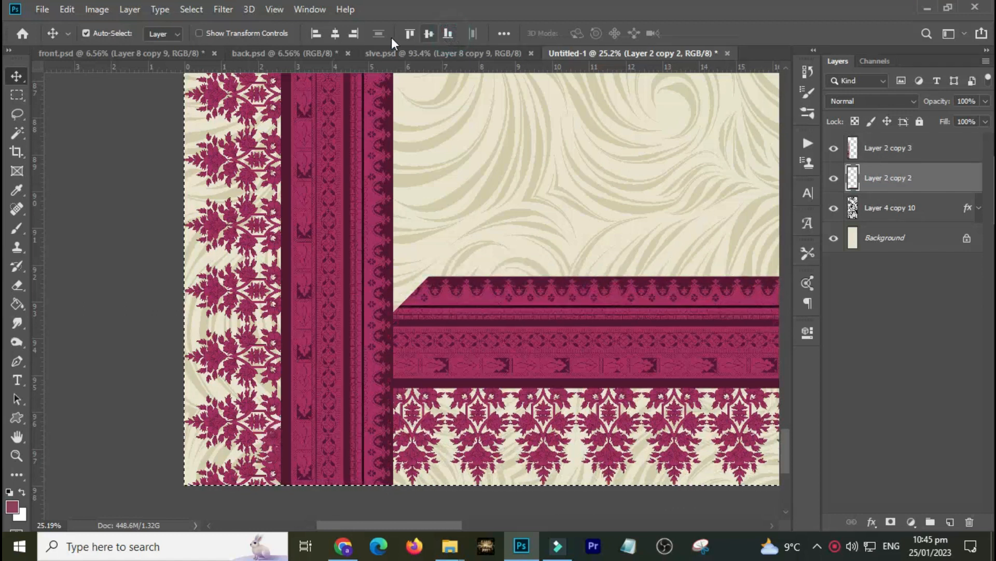
click(317, 34)
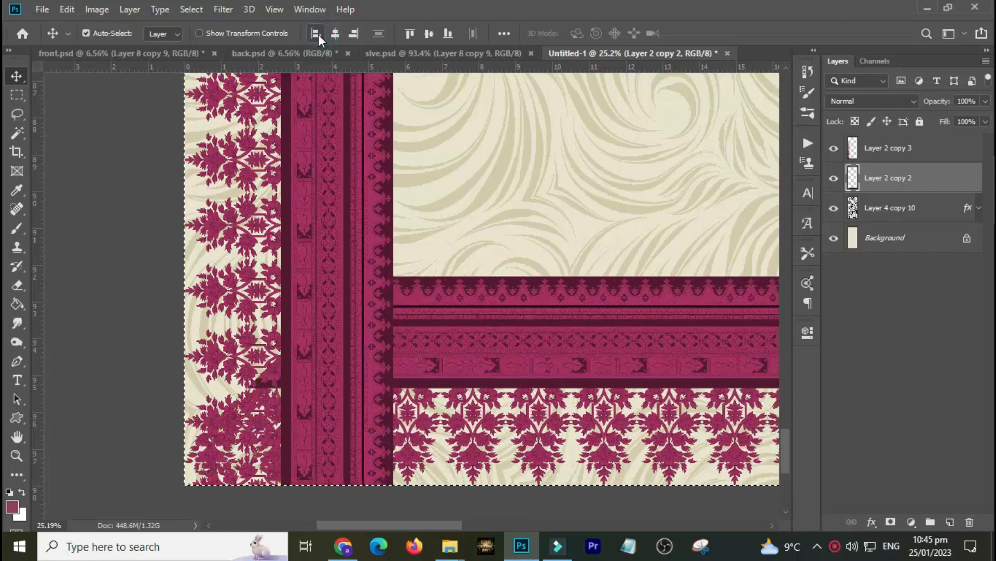
Select the vertical border layer, try a transform command from the Edit menu on it, and undo it.
click(913, 151)
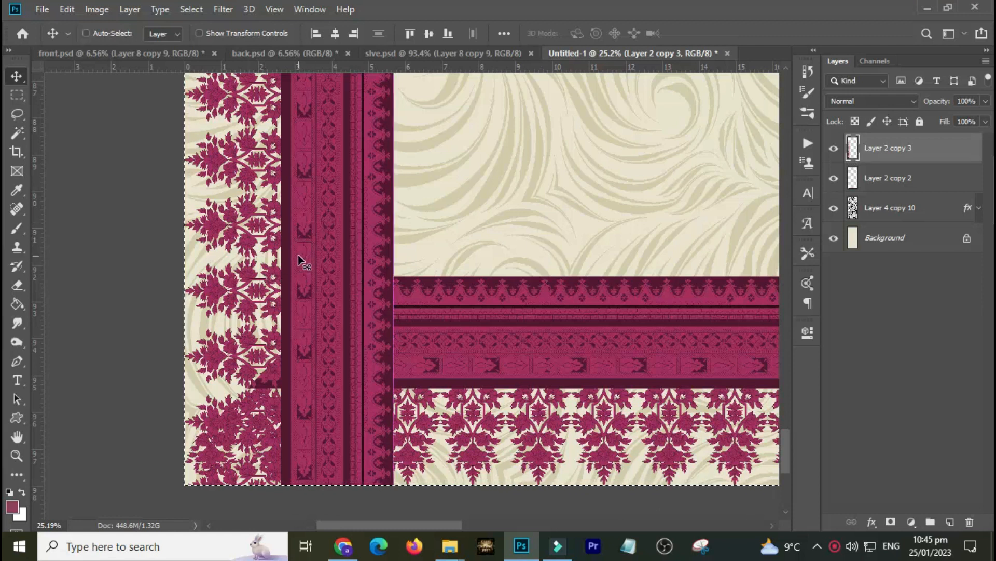
key(alt+e)
key(a)
key(h)
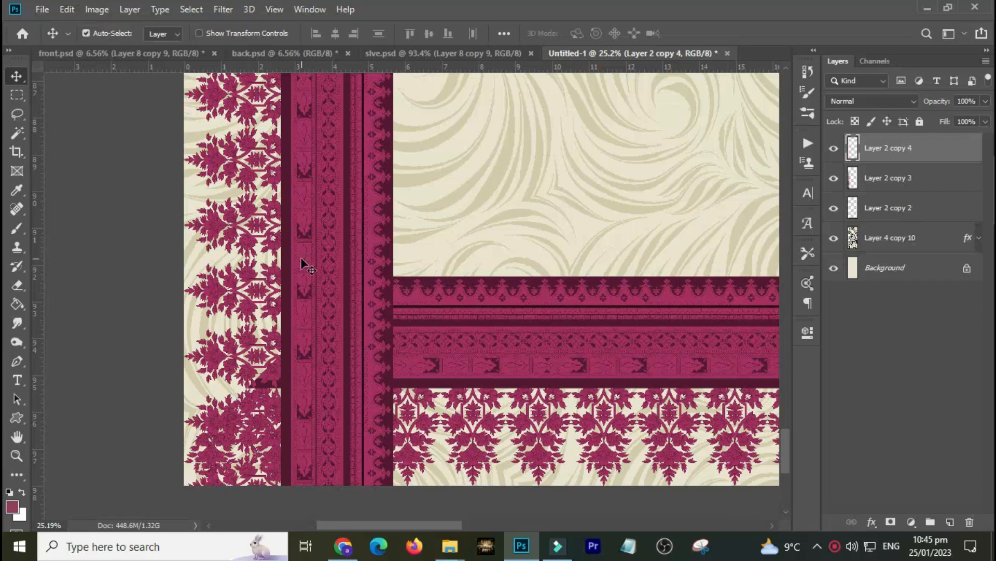
key(ctrl+z)
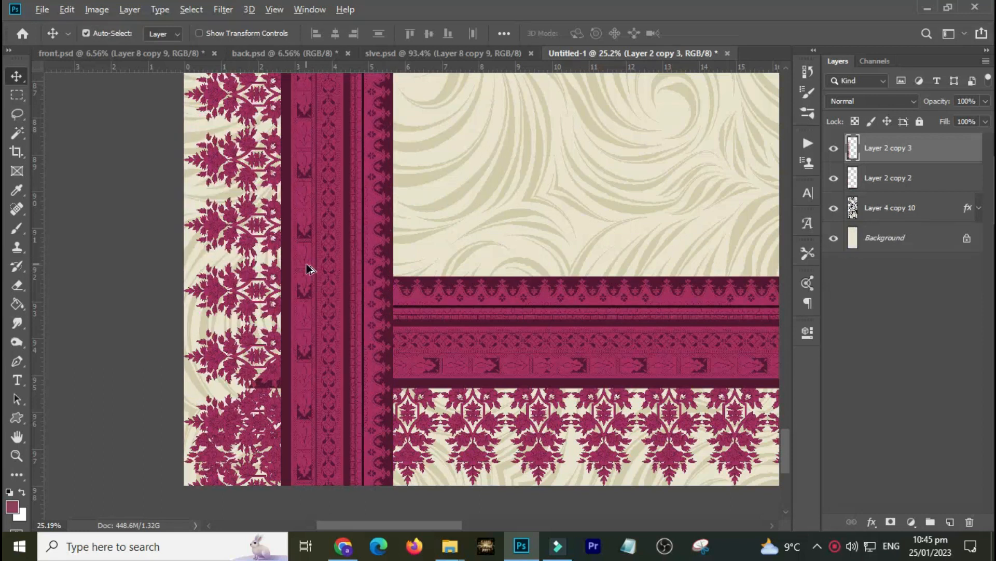
Reapply the last transform to the vertical border band and nudge it right until its mitred end meets the horizontal band.
key(alt+e)
key(a)
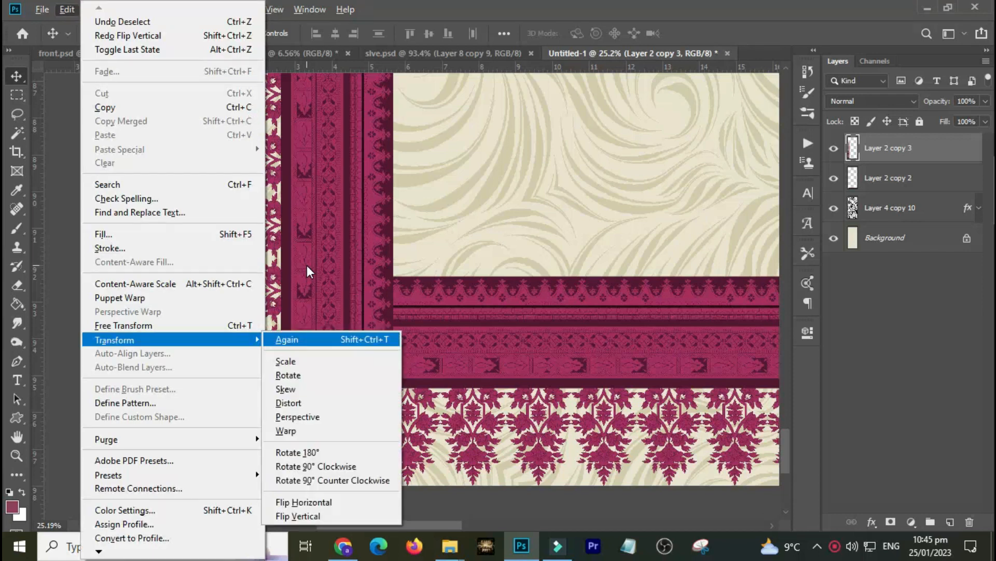
key(a)
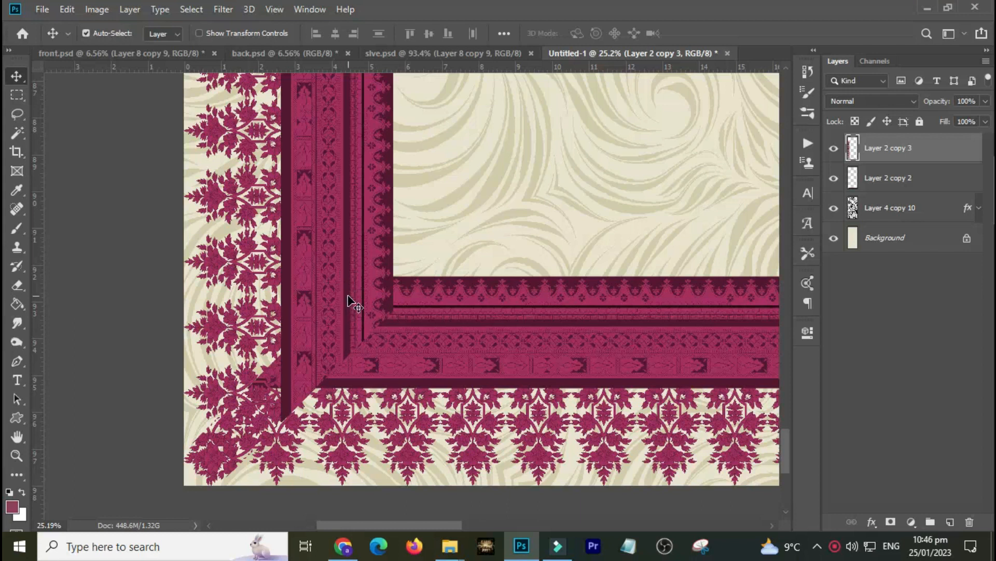
drag(356, 319, 319, 291)
drag(226, 260, 378, 393)
mouse_move(306, 398)
mouse_down()
mouse_move(301, 370)
mouse_move(319, 379)
mouse_move(312, 383)
mouse_up()
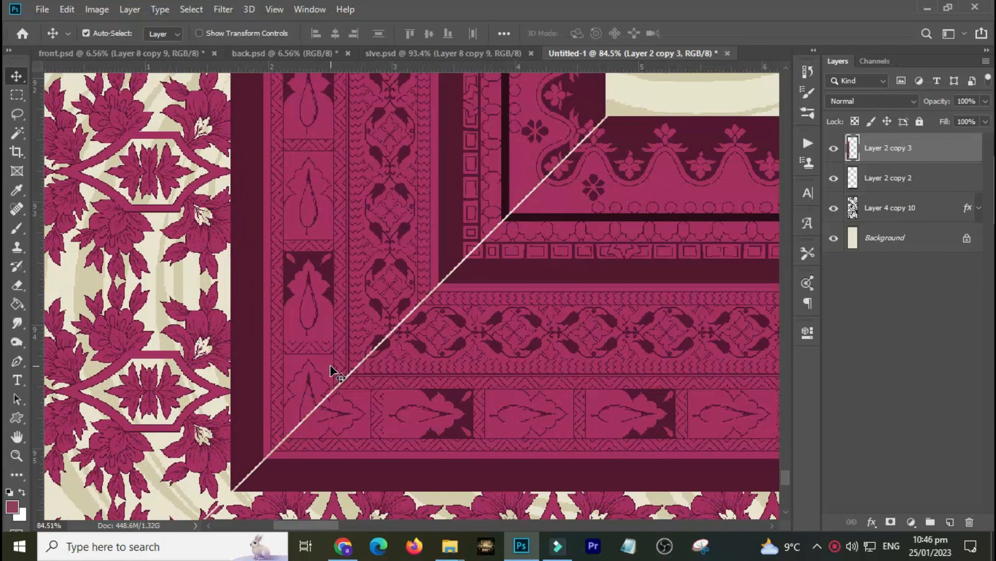
key(Right)
key(Right)
key(Right)
key(Right)
key(Right)
key(Right)
key(Right)
key(Right)
key(Right)
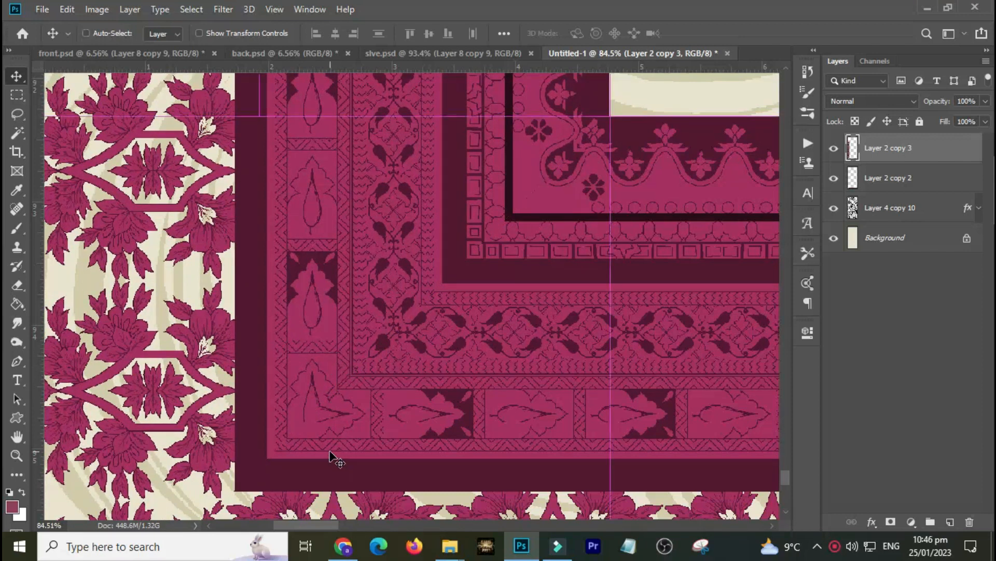
Merge the two border bands into one layer and scale the corner border from its top-right corner to about 75% by 69%.
key(ctrl+e)
key(ctrl+0)
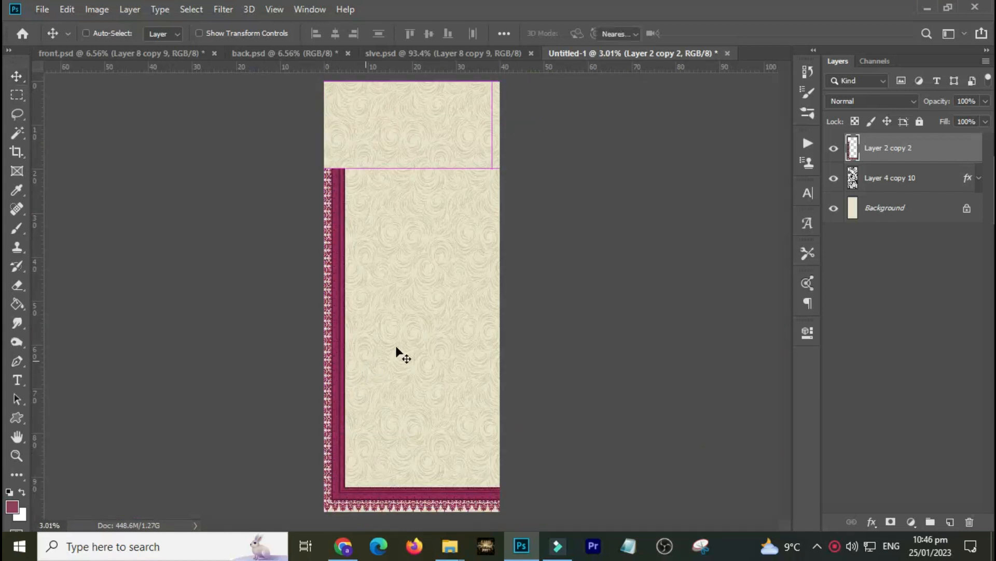
key(ctrl+t)
drag(663, 167, 579, 273)
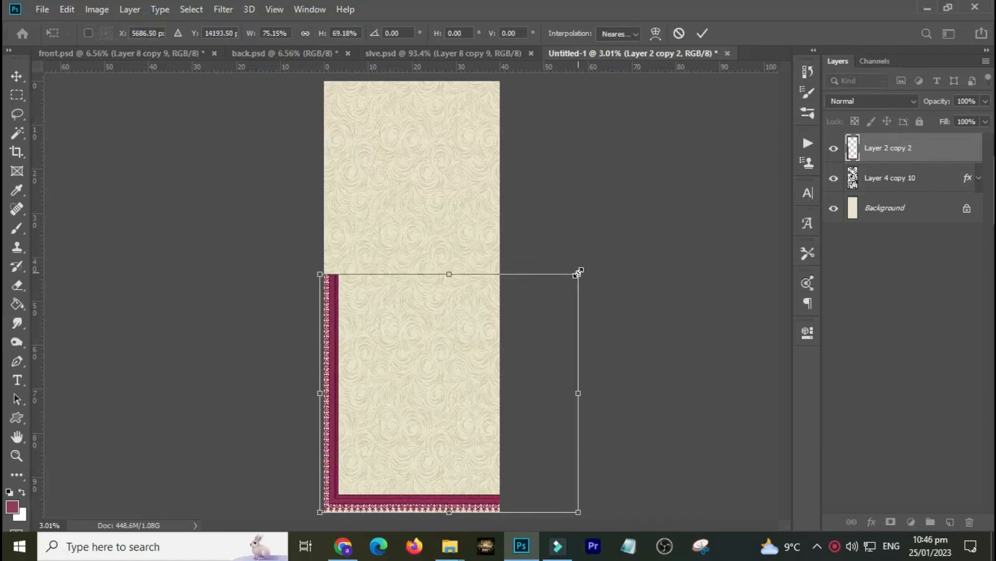
key(Return)
Add a vertical and a horizontal guide through the centre of the document.
key(ctrl+a)
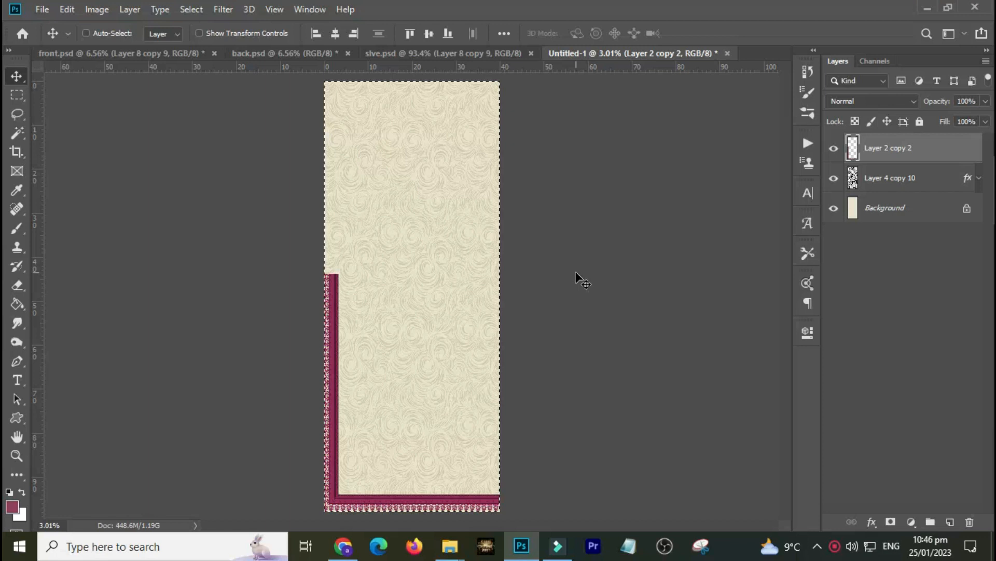
key(ctrl+t)
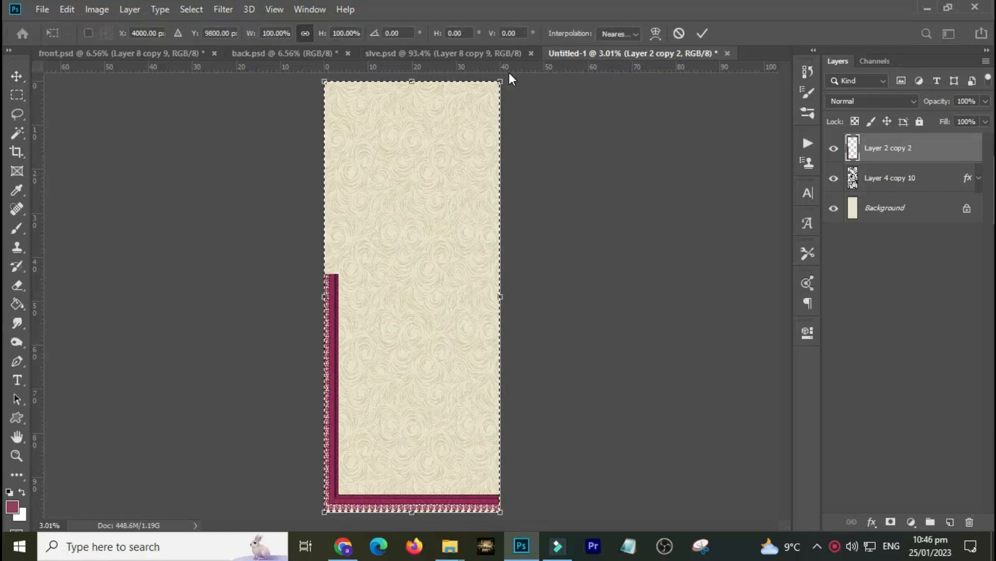
drag(507, 68, 412, 155)
drag(429, 66, 412, 296)
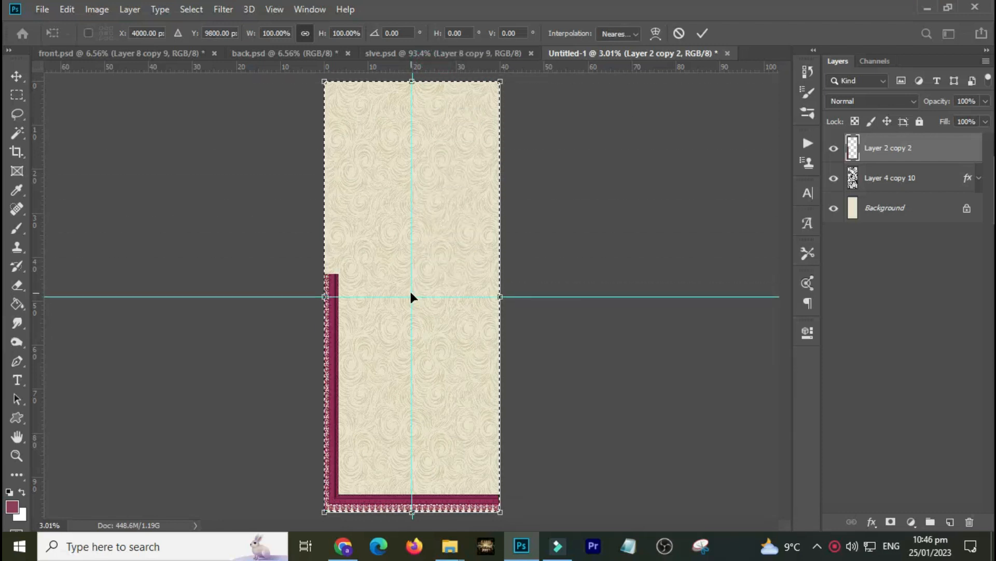
key(Return)
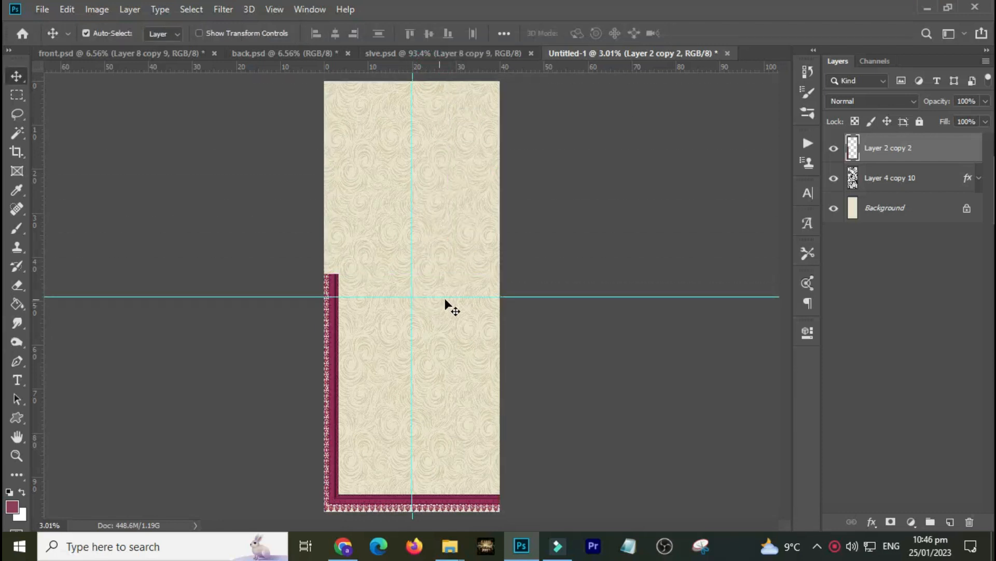
Copy the lower-left quarter of the border into a new layer, delete the original border layer, and select the copy.
key(m)
drag(412, 296, 239, 528)
key(ctrl+j)
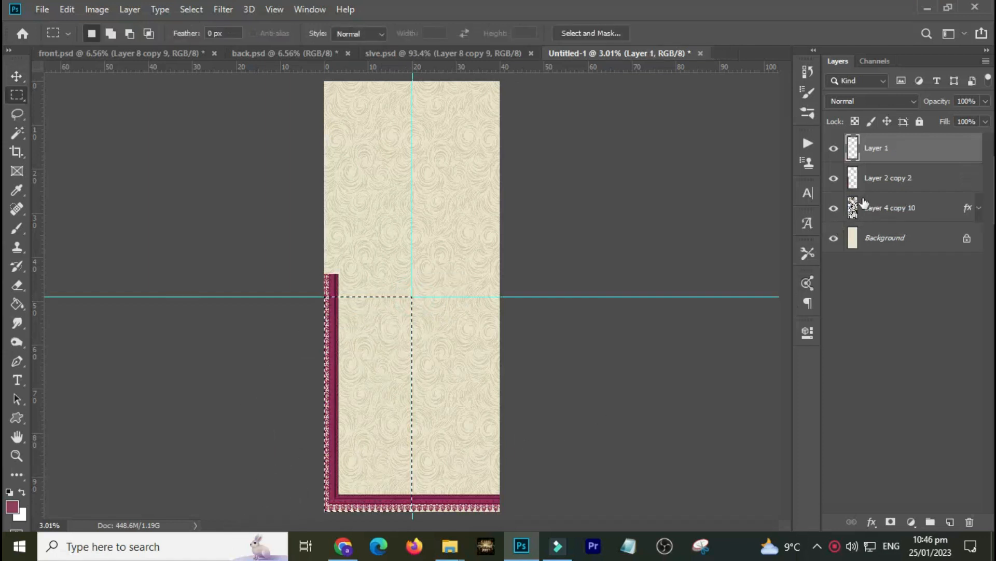
click(886, 178)
key(Delete)
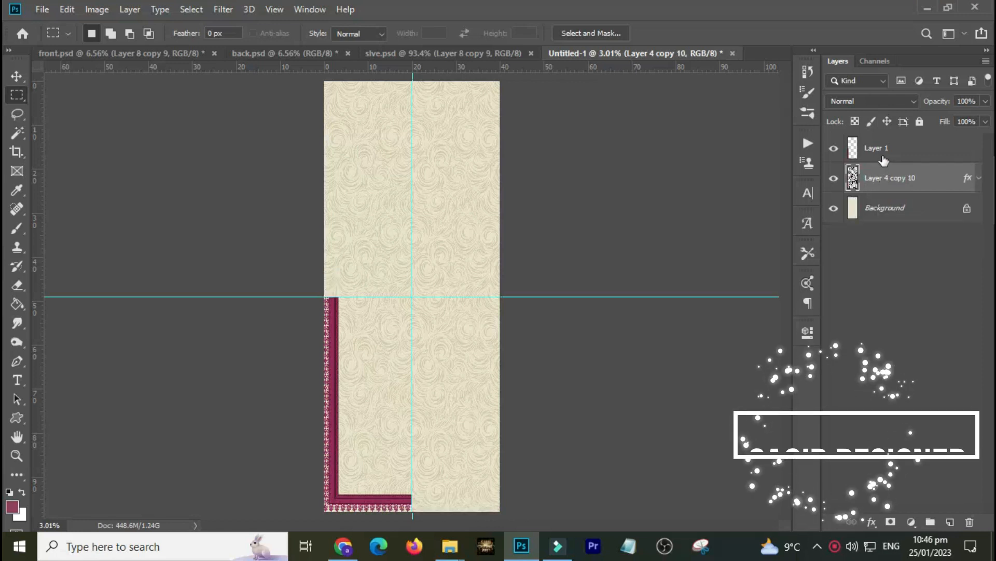
click(885, 148)
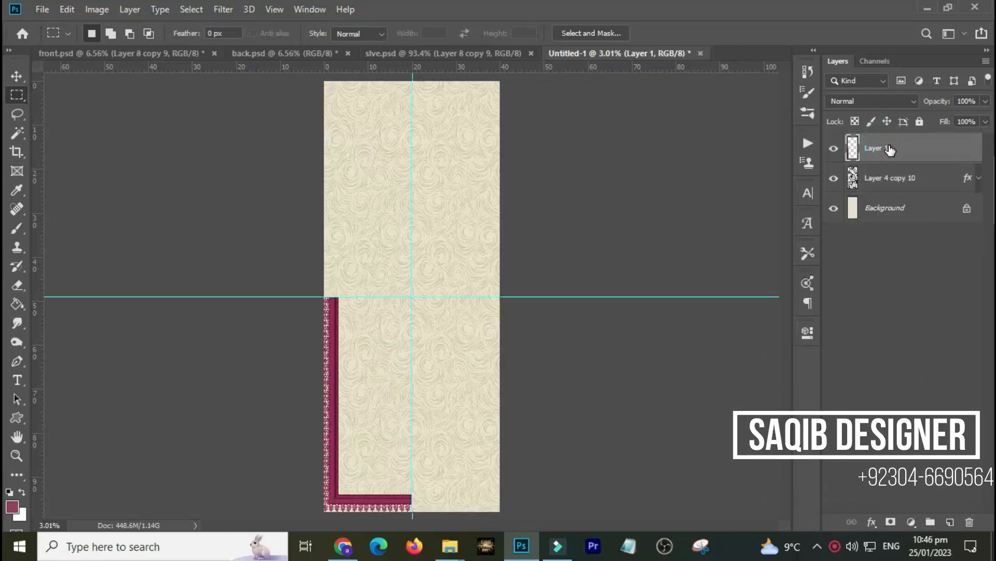
Select the whole canvas and flip the copied border horizontally to frame the panel, then hide the guides.
key(ctrl+a)
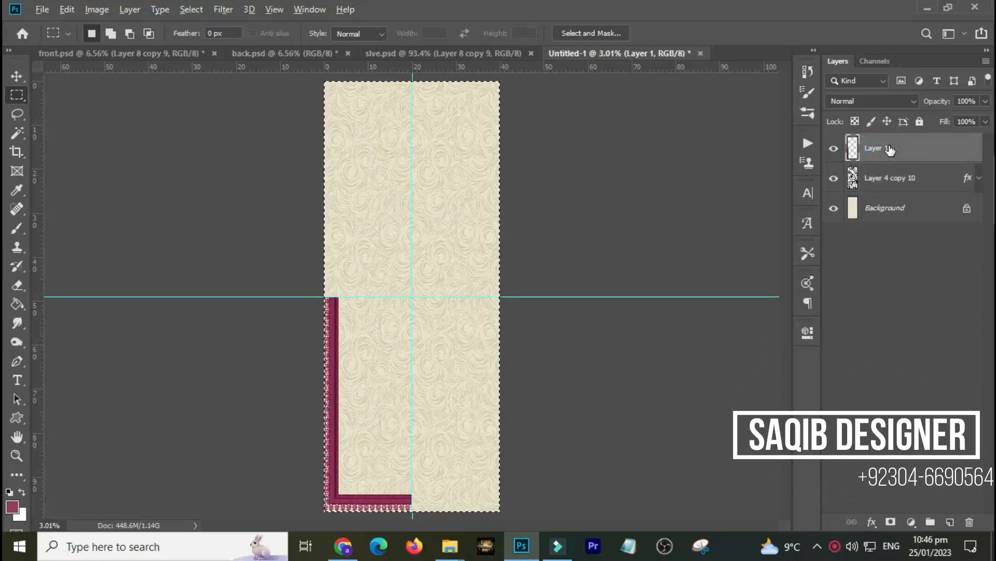
key(alt+e)
key(a)
key(h)
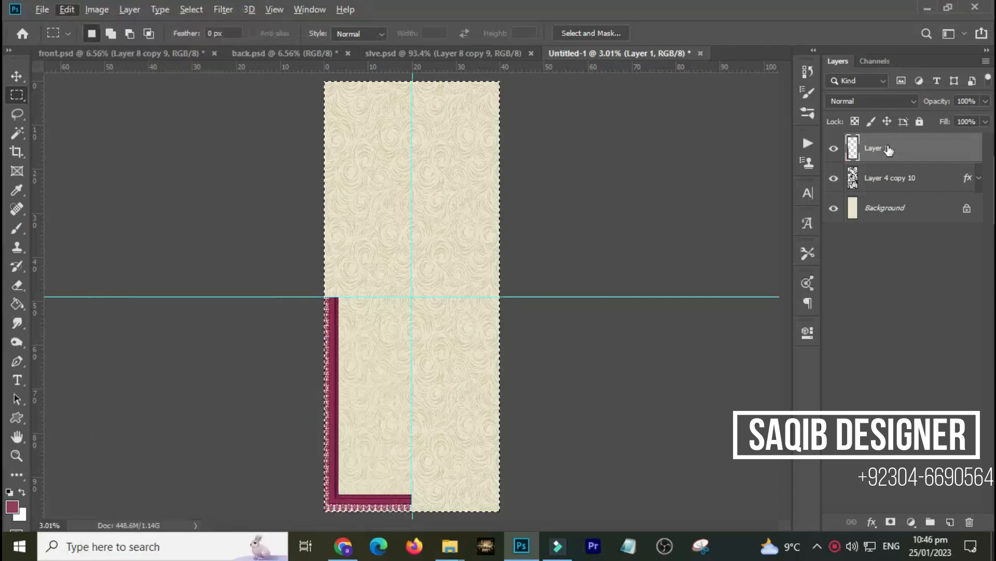
key(ctrl+a)
key(alt+e)
key(a)
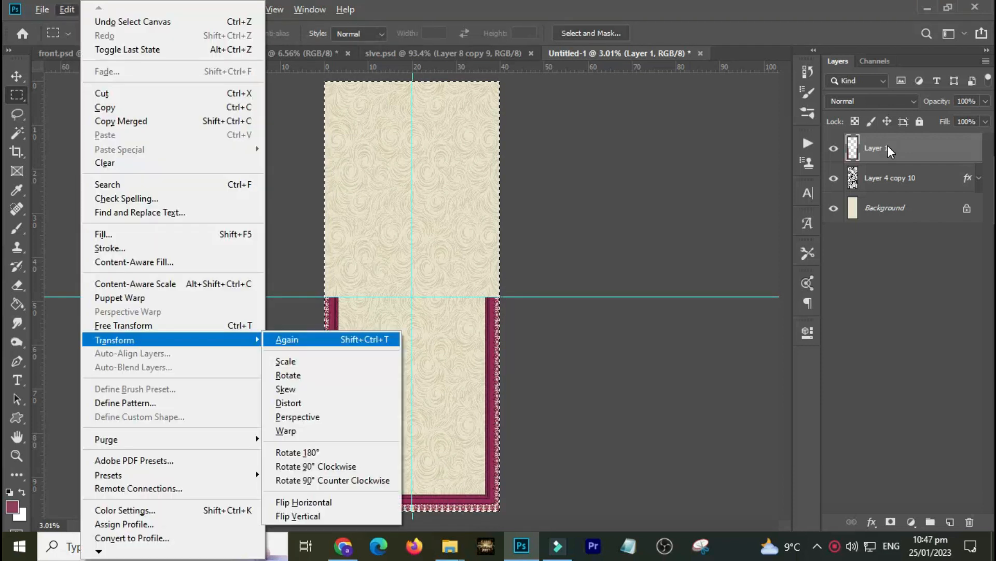
key(h)
key(ctrl+h)
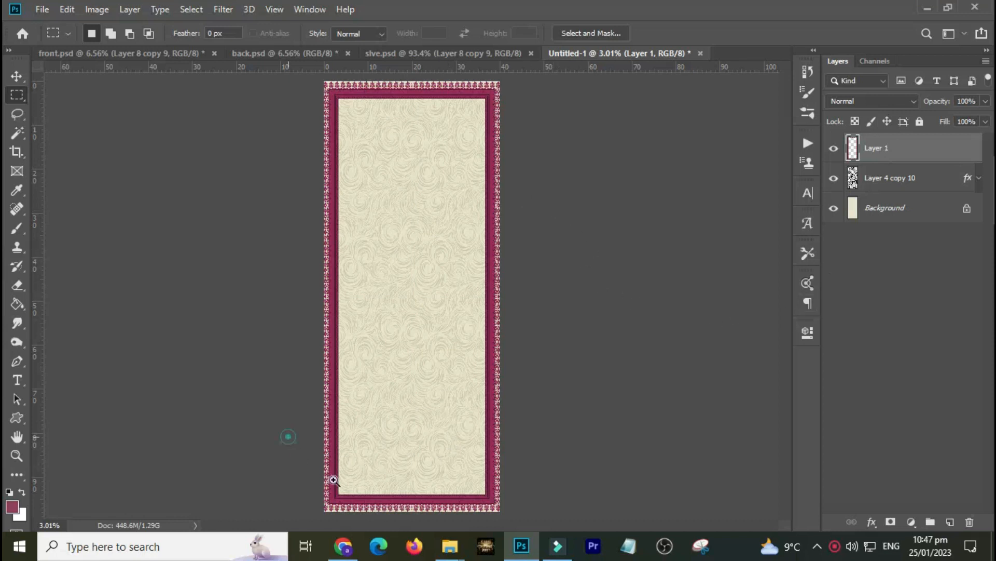
Shift the flipped border layer slightly right to close the gap at the lower-left corner.
drag(289, 437, 438, 540)
drag(408, 452, 418, 443)
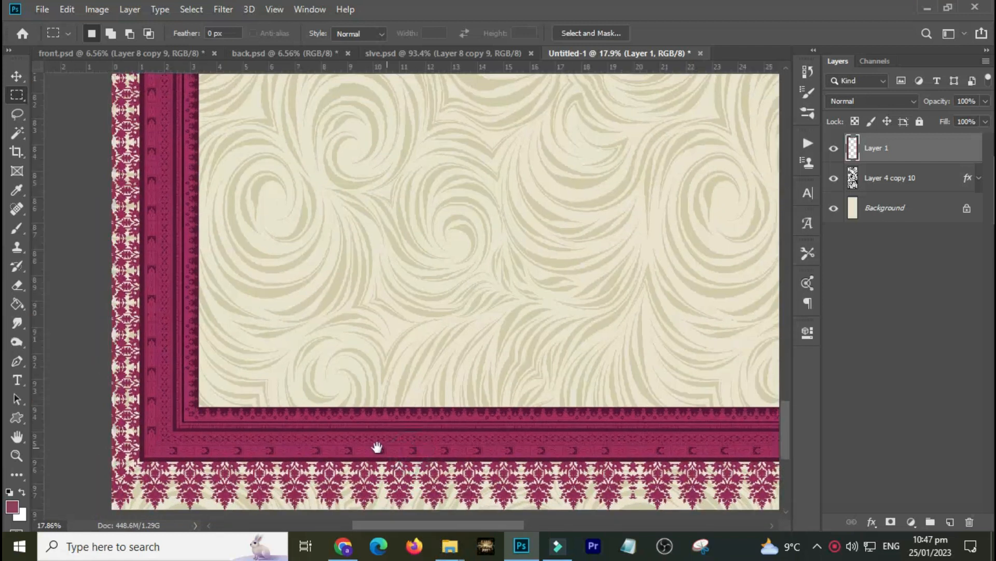
key(v)
drag(178, 423, 214, 420)
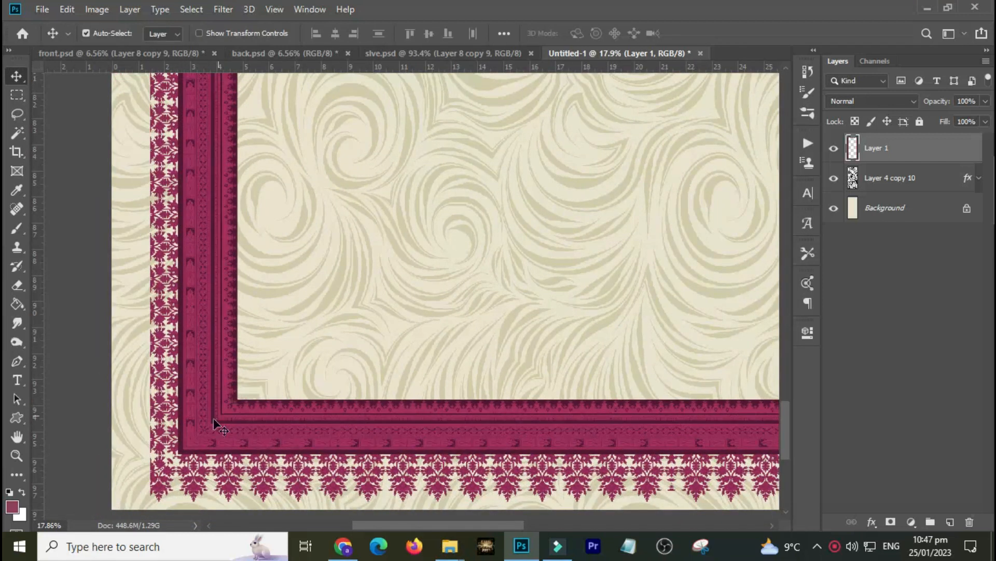
drag(78, 345, 238, 362)
key(ctrl+r)
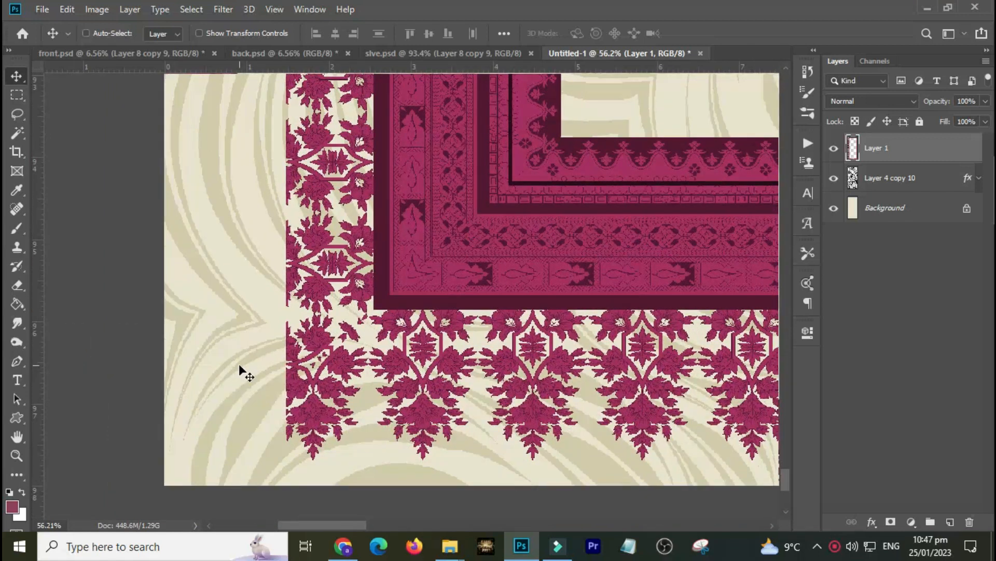
Step back through the history to undo the recent border copy, flip and move edits.
key(ctrl+shift+z)
key(ctrl+z)
key(ctrl+shift+z)
key(ctrl+z)
key(ctrl+shift+z)
key(ctrl+z)
key(ctrl+shift+z)
key(ctrl+z)
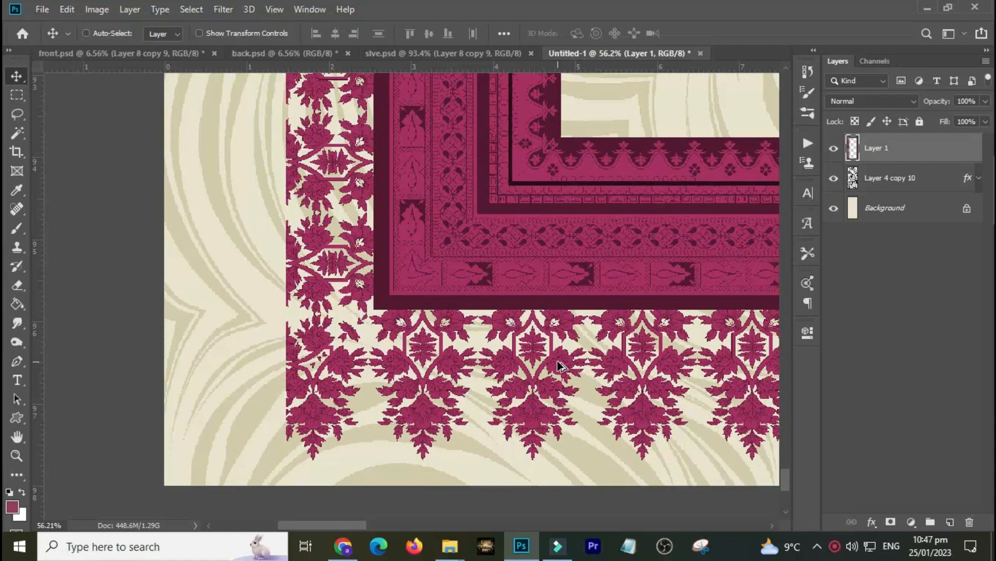
key(ctrl+shift+z)
key(ctrl+z)
key(ctrl+z)
key(ctrl+z)
key(ctrl+z)
key(ctrl+z)
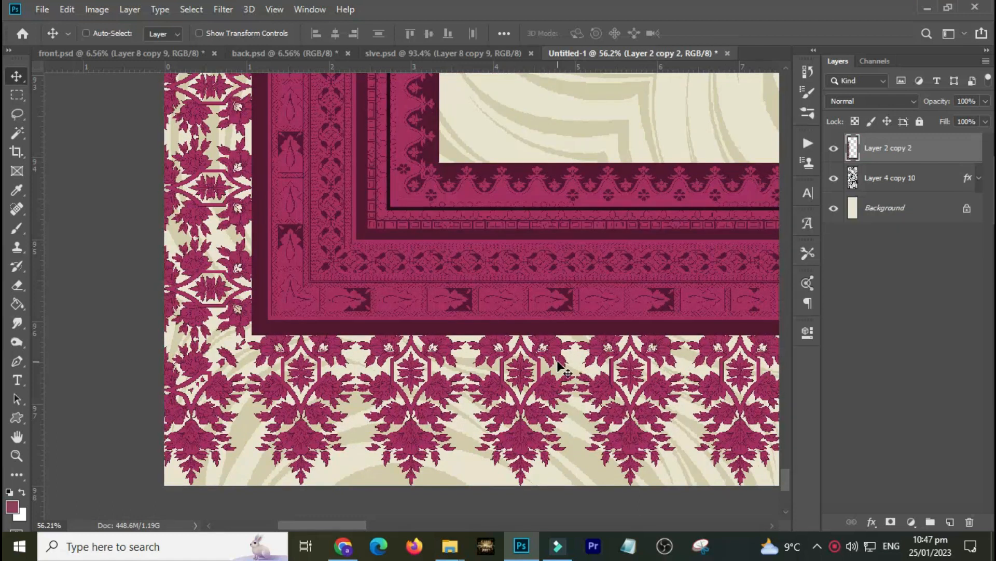
key(ctrl+shift+z)
key(ctrl)
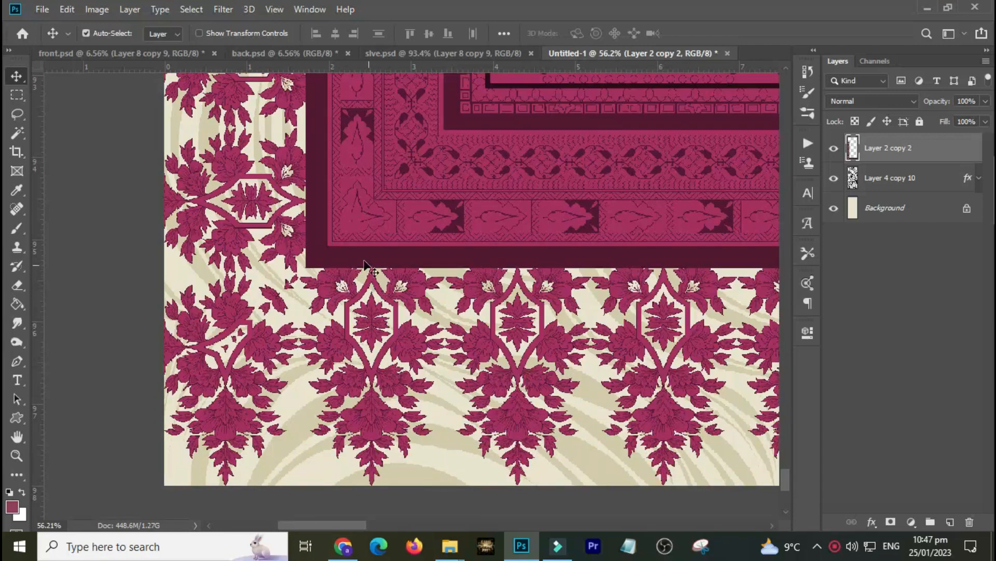